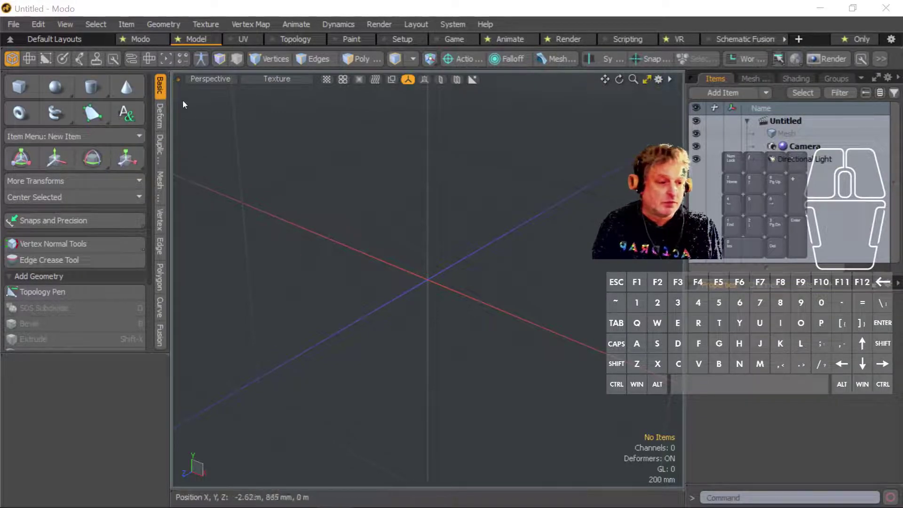
Look through the modeling tool categories from Deform to Fusion and return to the Basic tools.
left_click(161, 114)
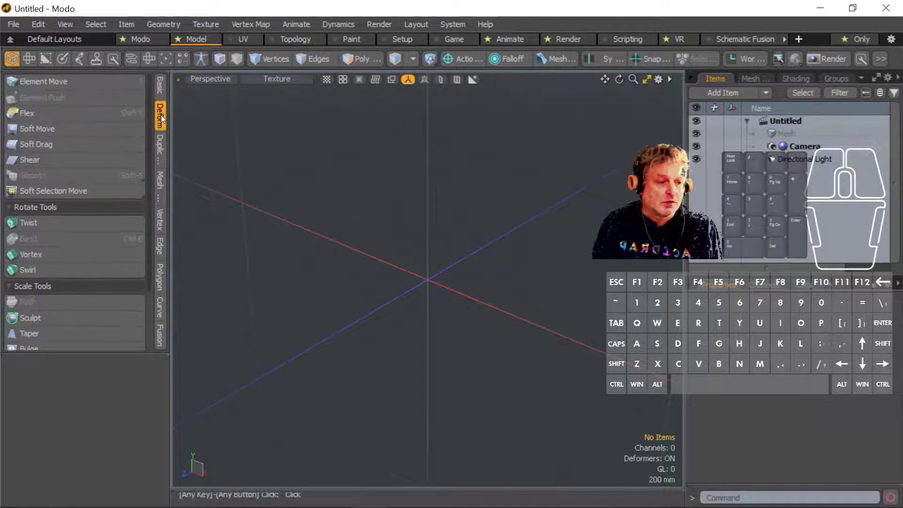
left_click(161, 145)
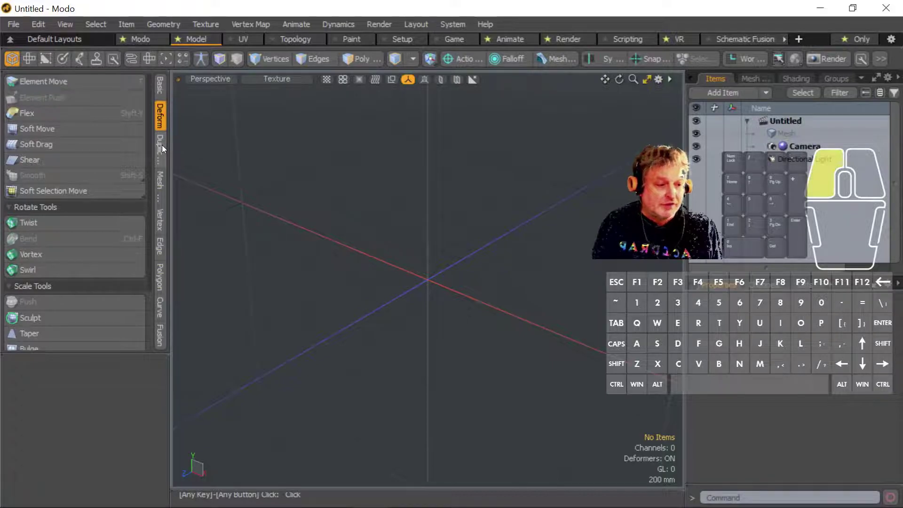
left_click(161, 187)
left_click(160, 220)
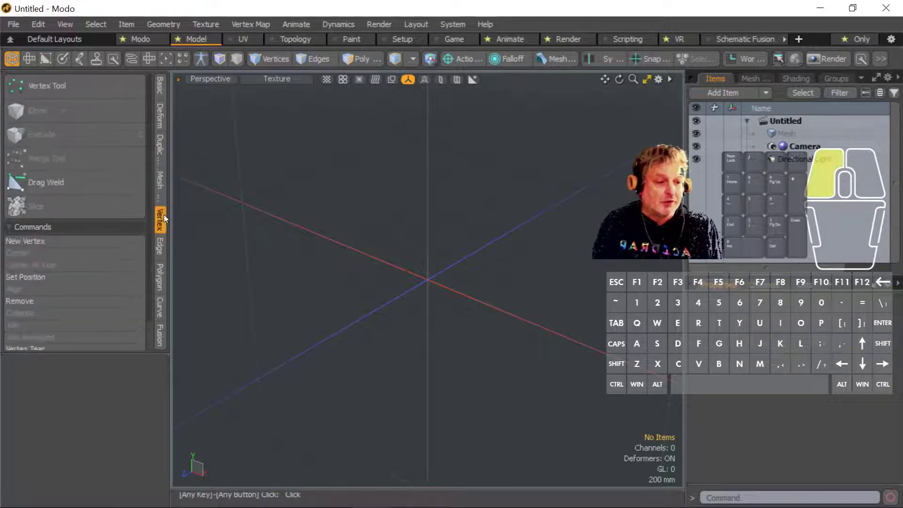
left_click(159, 249)
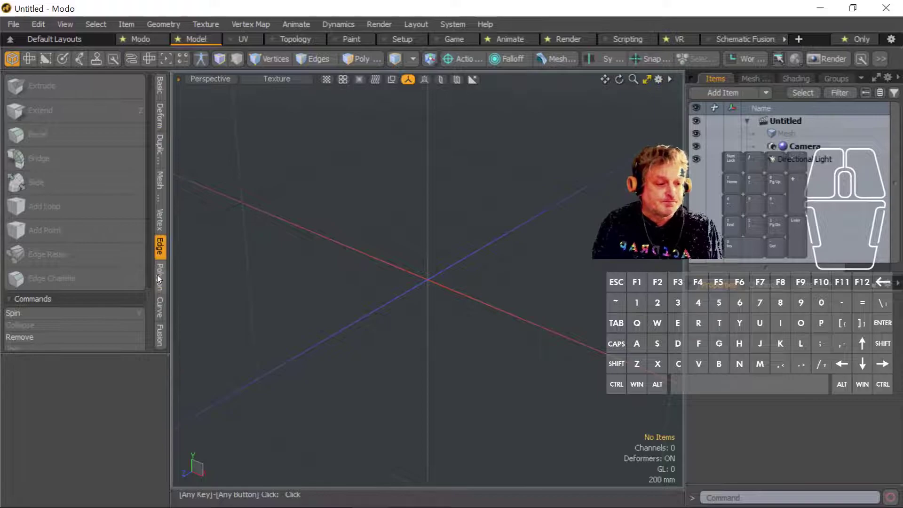
left_click(160, 277)
left_click_drag(99, 353, 141, 375)
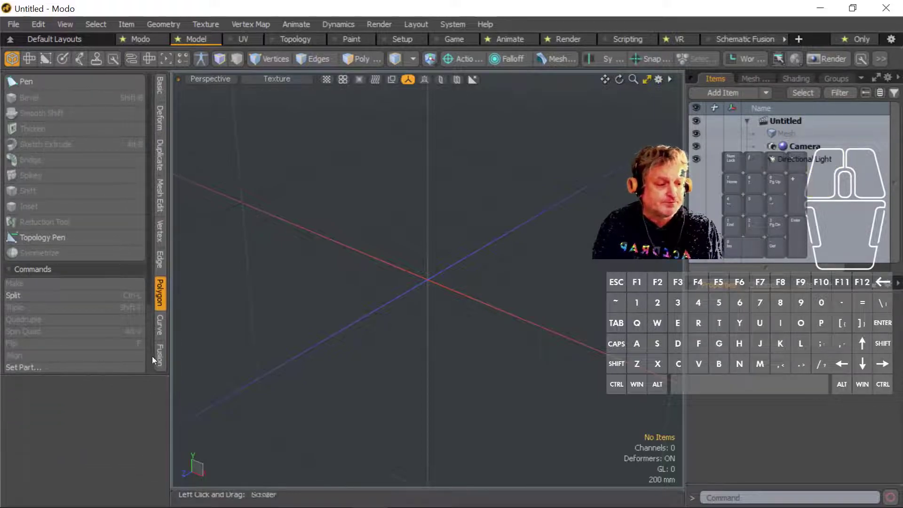
left_click(159, 325)
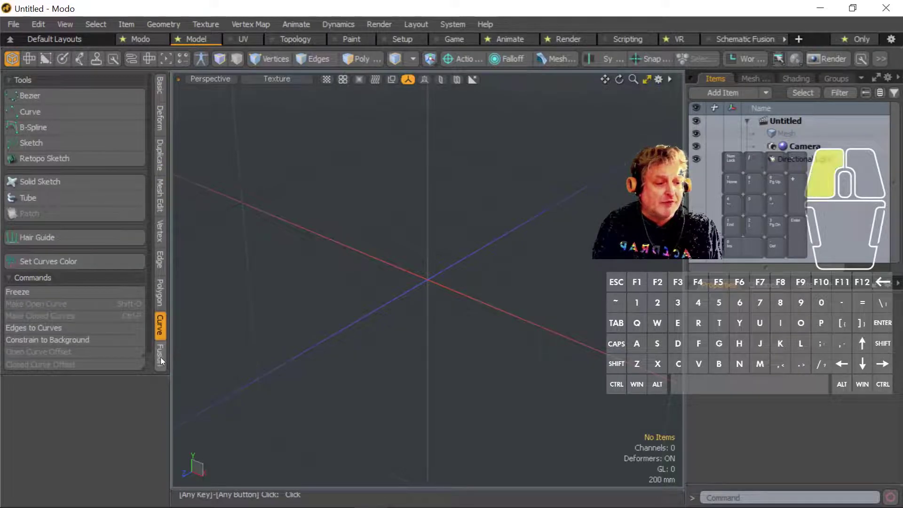
left_click(161, 361)
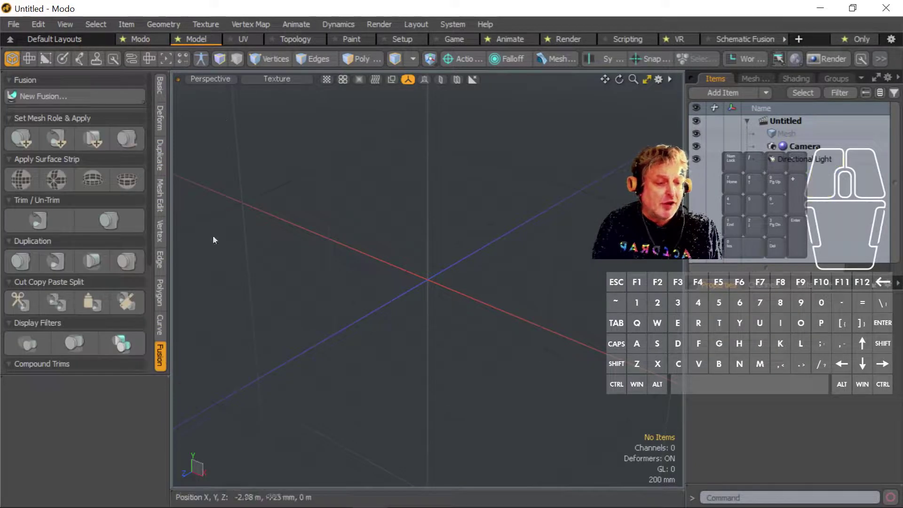
left_click(160, 92)
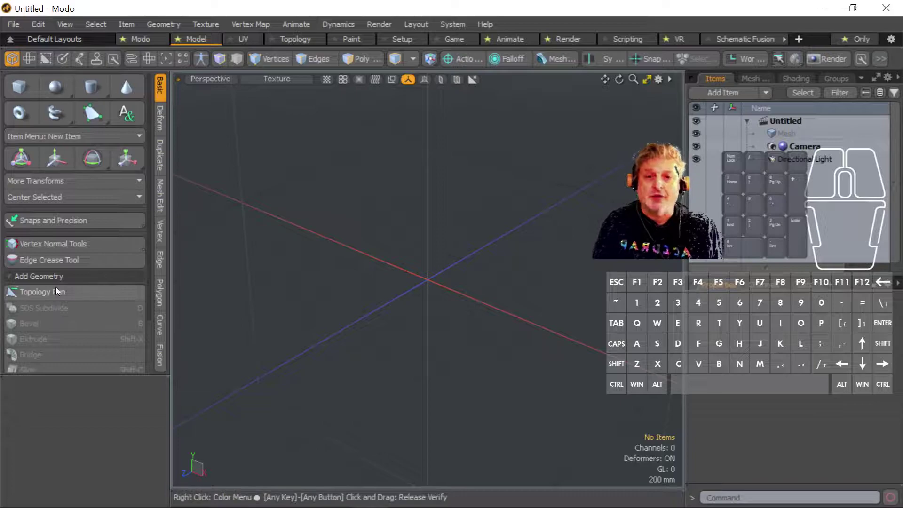
mouse_move(56, 288)
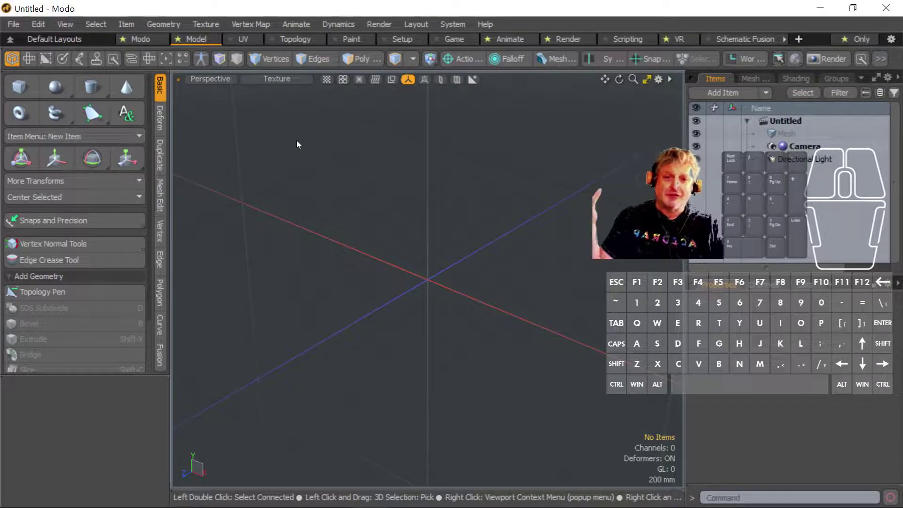
Create a cylinder along the Z axis with radii of about 650 mm in X, 580 mm in Y and 880 mm in Z.
left_click(92, 87)
mouse_move(373, 240)
left_mouse_down()
mouse_move(389, 264)
mouse_move(490, 329)
mouse_move(440, 335)
left_mouse_up()
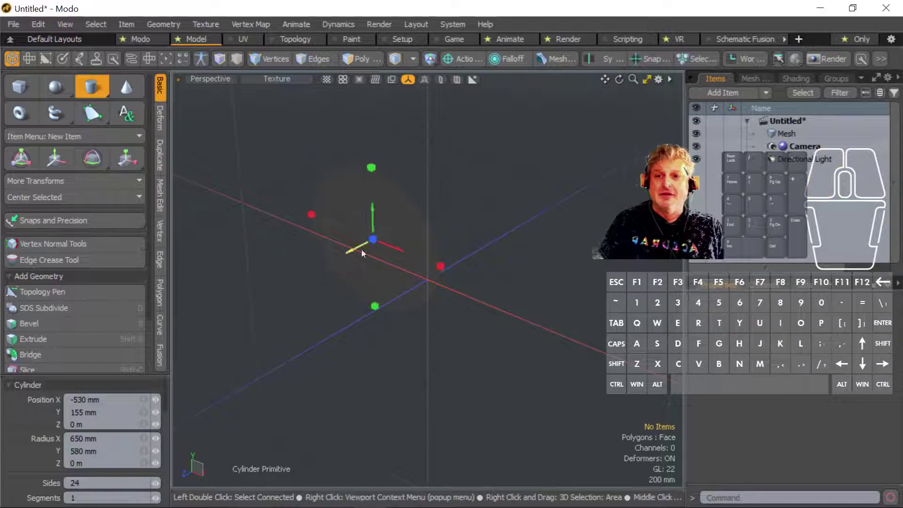
left_click_drag(339, 256, 414, 281)
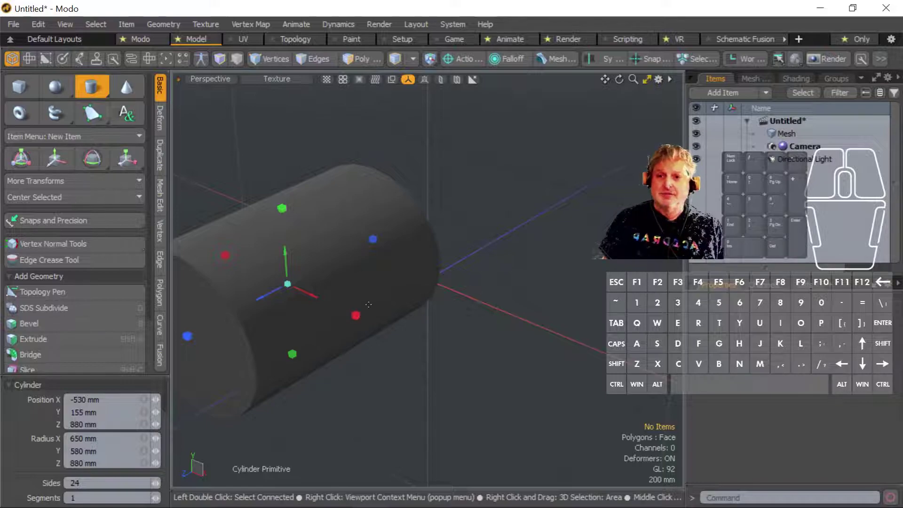
key("w")
key("a")
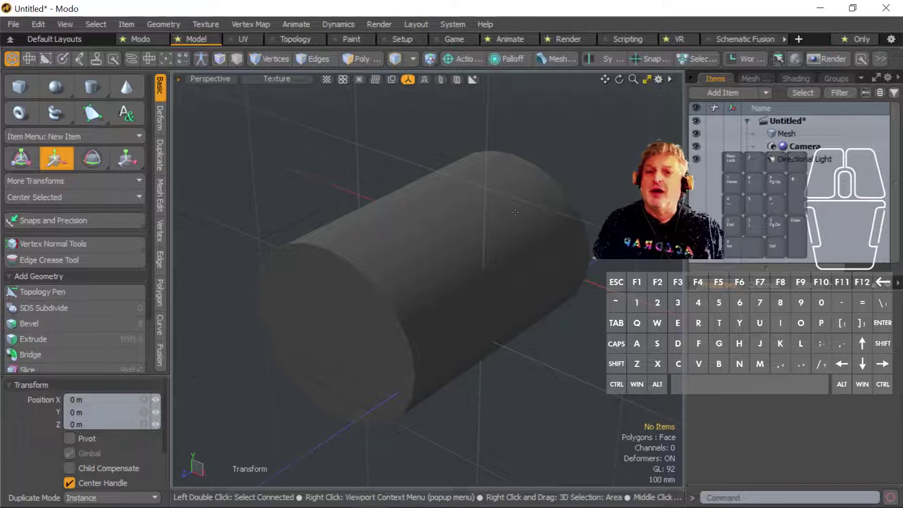
Delete the mesh item containing the cylinder and add a new empty mesh item to the scene.
left_click(829, 137)
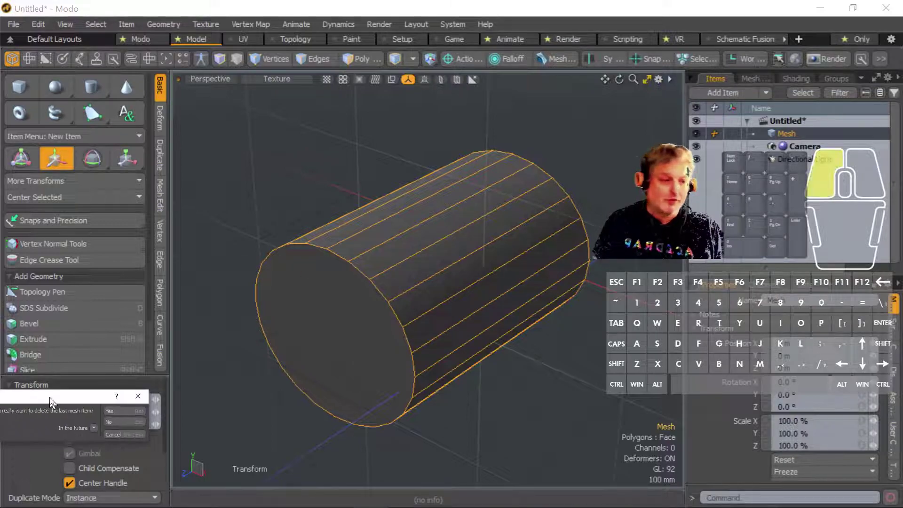
key("Delete")
left_click_drag(558, 270, 478, 191)
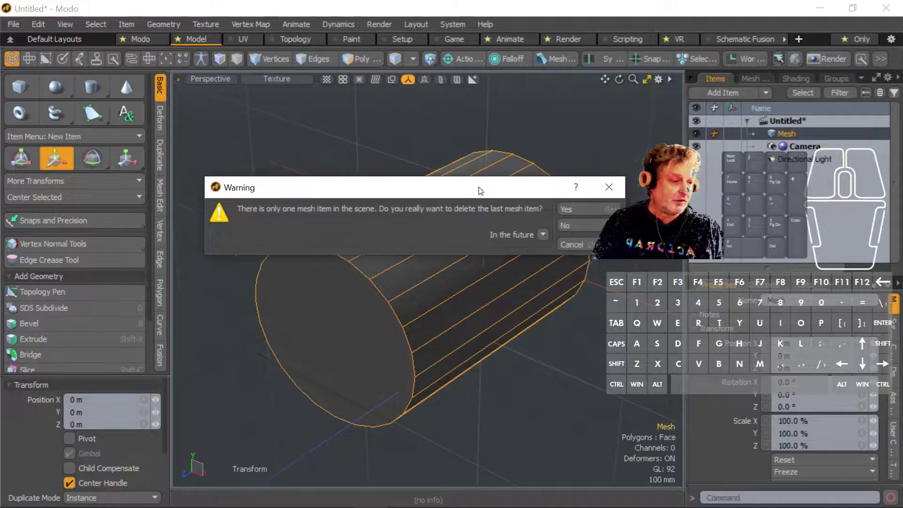
left_click(591, 205)
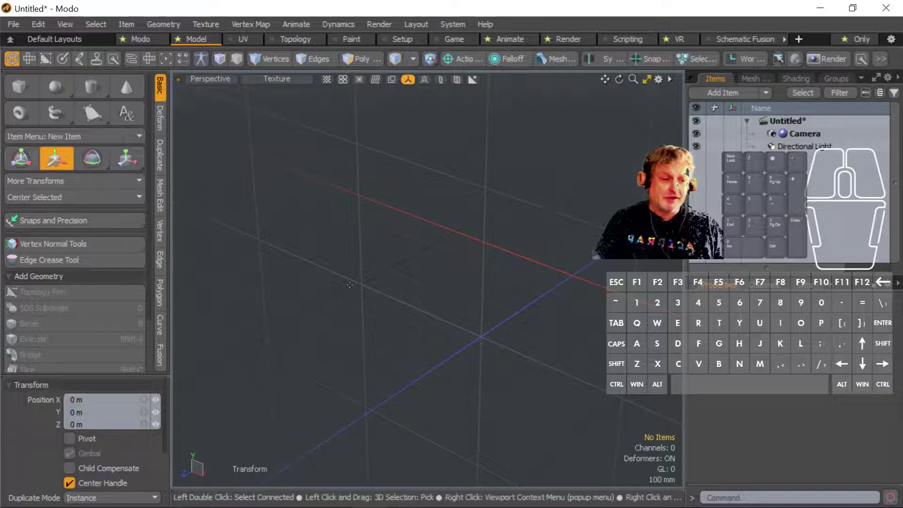
key("n")
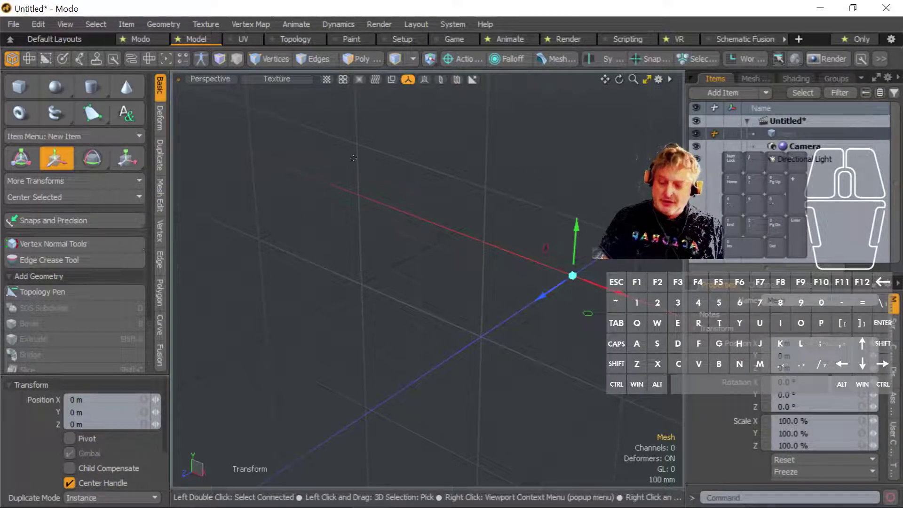
key("a")
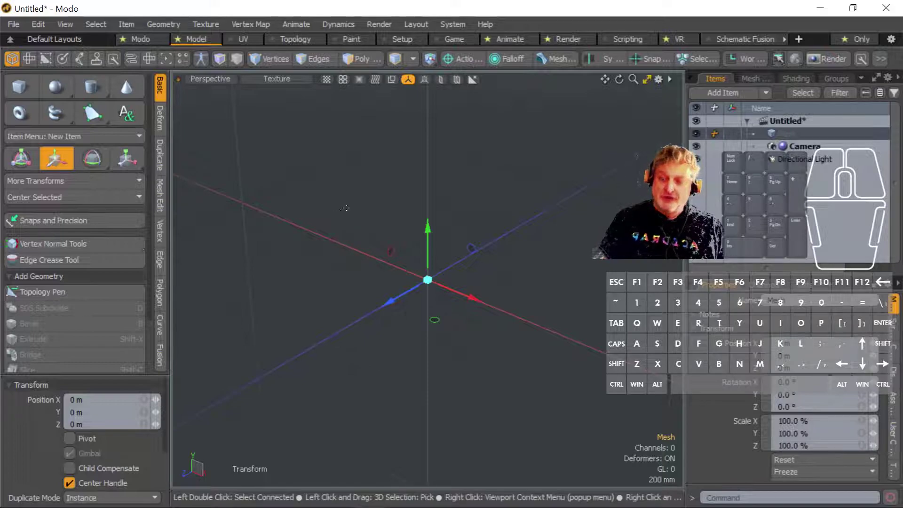
key("space")
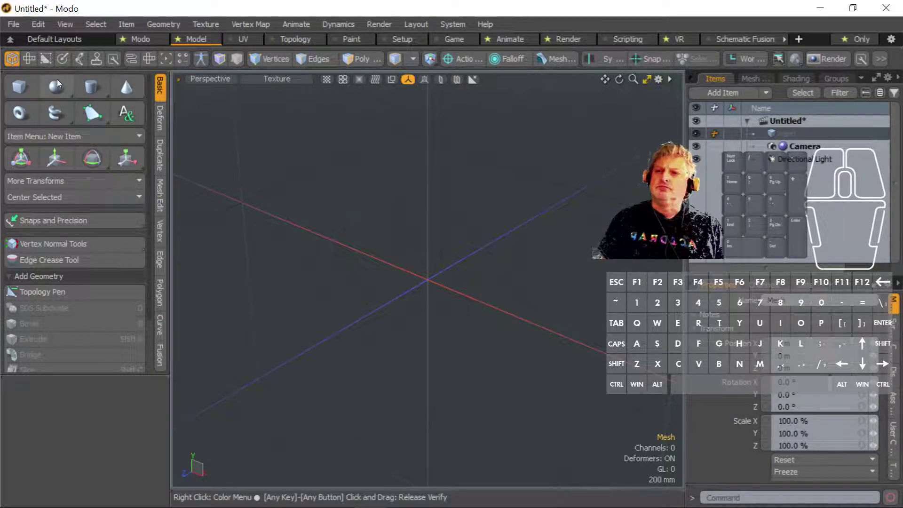
Draw a flat cylinder disc facing the X axis, about 100 mm by 110 mm in radius, and set its X, Y and Z position to 0.
left_click(91, 89)
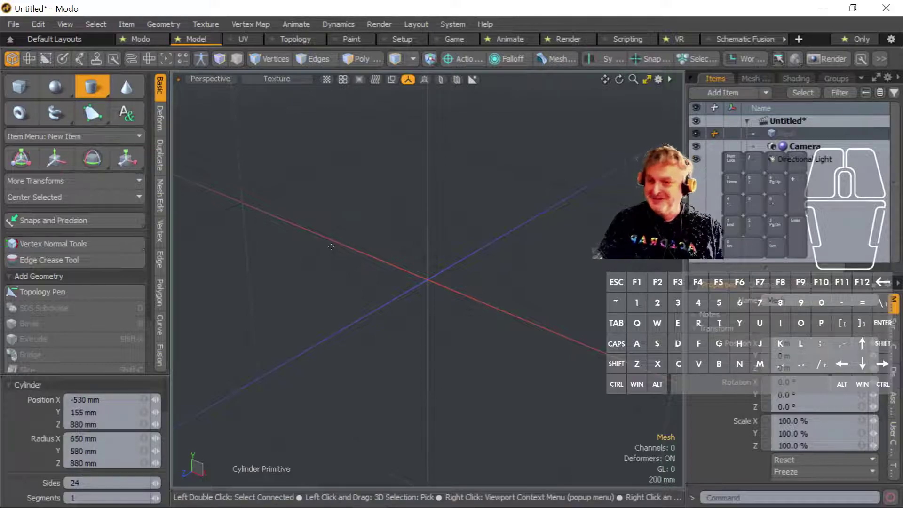
left_click_drag(434, 266, 363, 245, "alt")
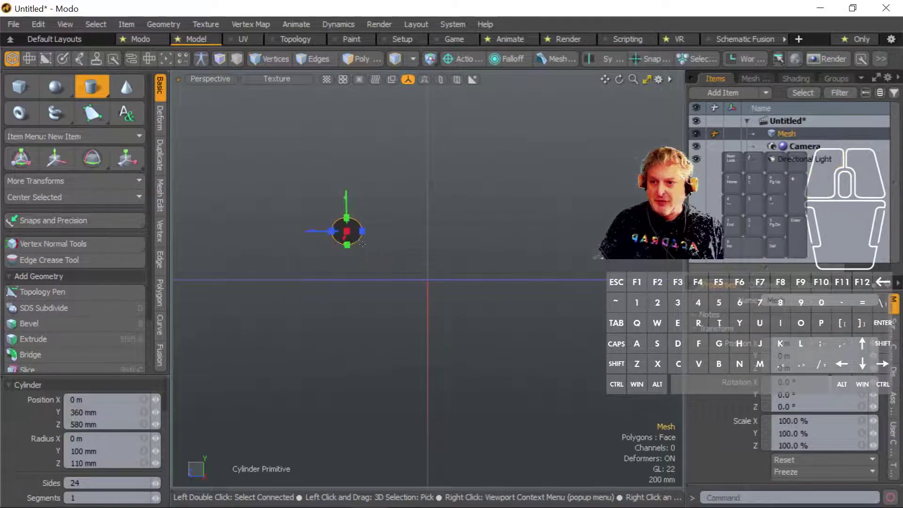
left_click_drag(128, 373, 118, 268)
left_click(102, 290)
type("0")
left_click(122, 303)
type("0")
left_click(121, 315)
type("0")
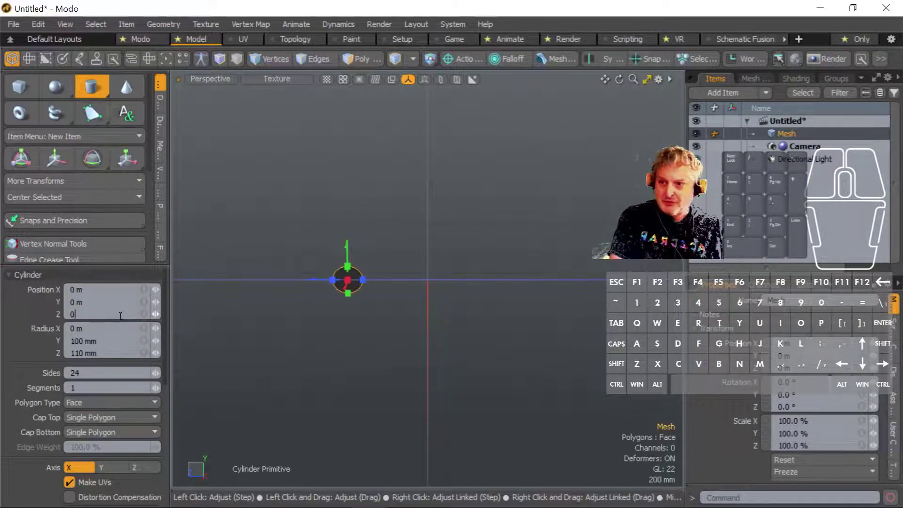
Set the cylinder's radius to 10 cm in X, 3 cm in Y and 3 cm in Z.
left_click(117, 328)
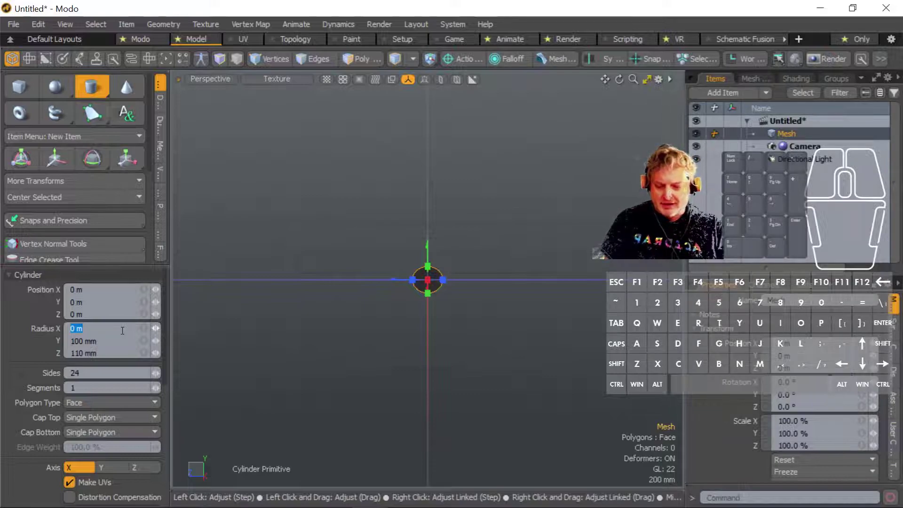
type("10cm")
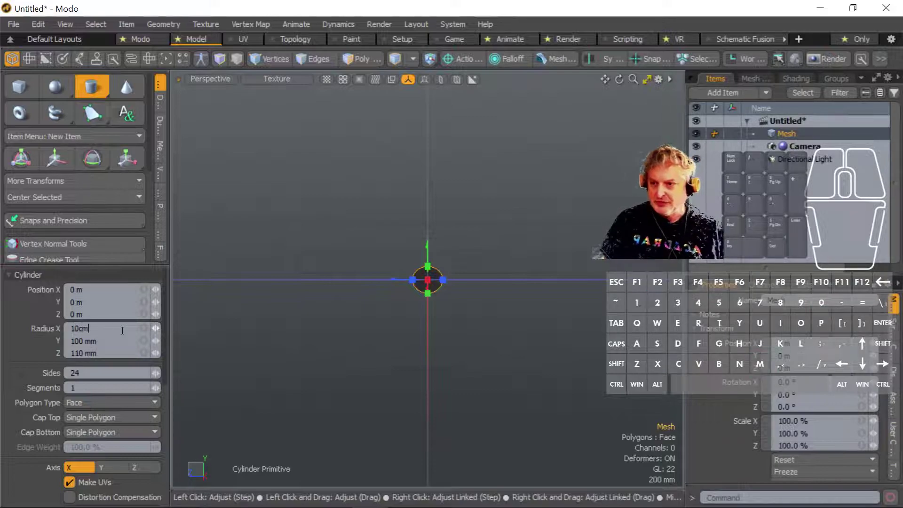
left_click(99, 343)
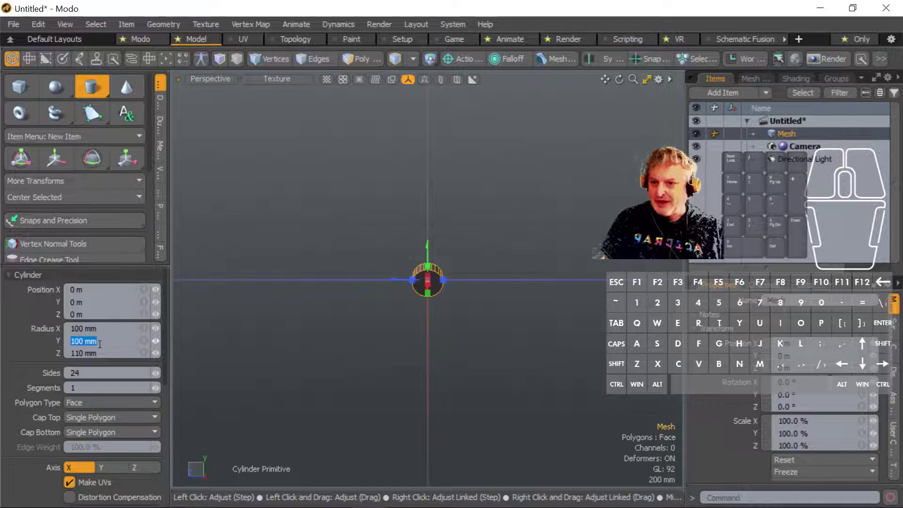
type("3")
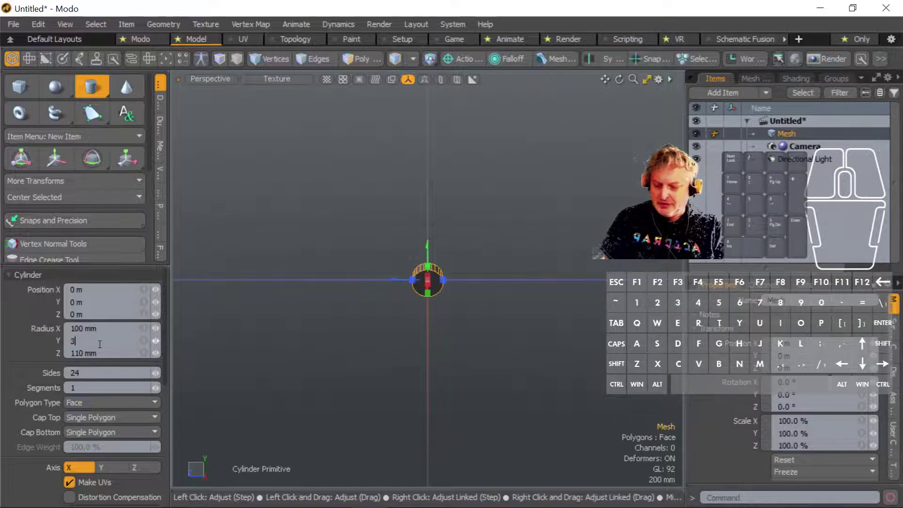
type("cm")
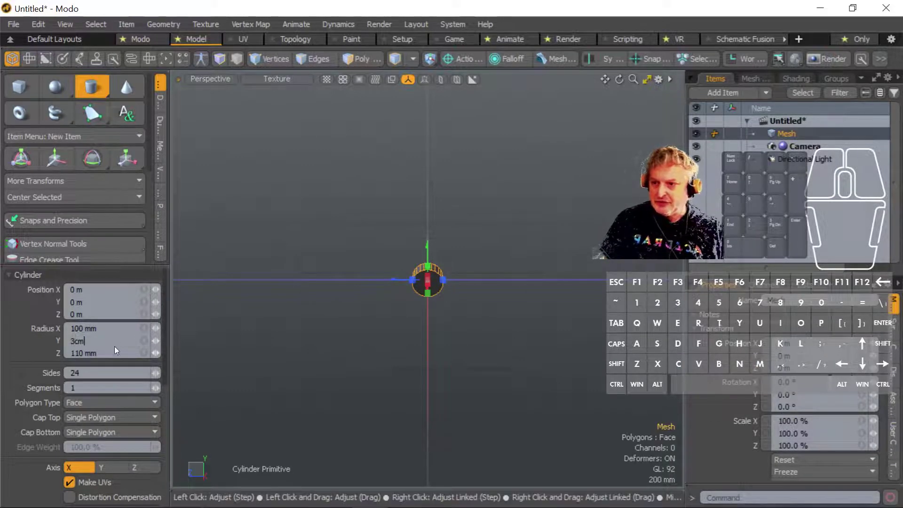
left_click(105, 354)
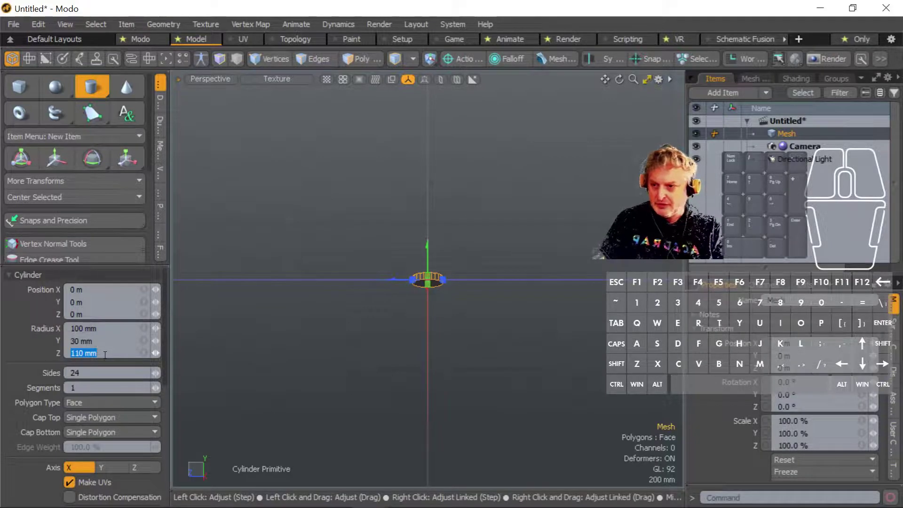
type("3cm")
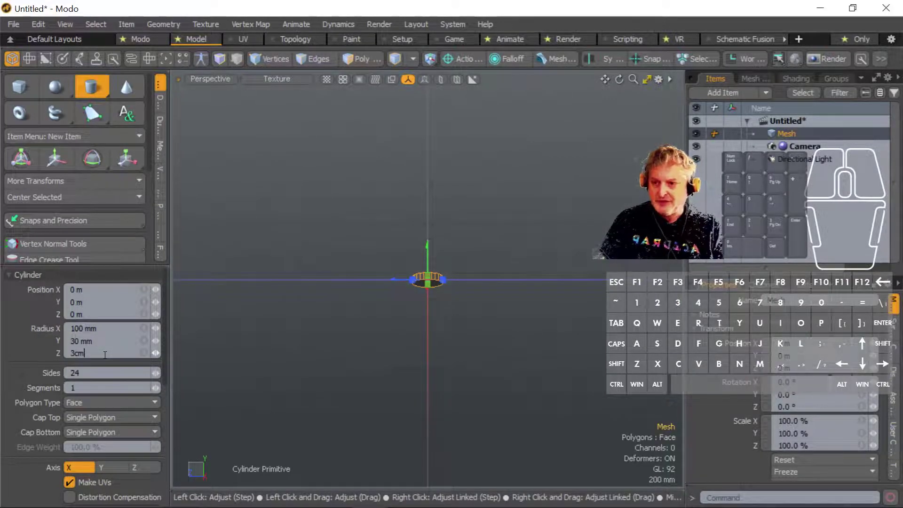
key("Return")
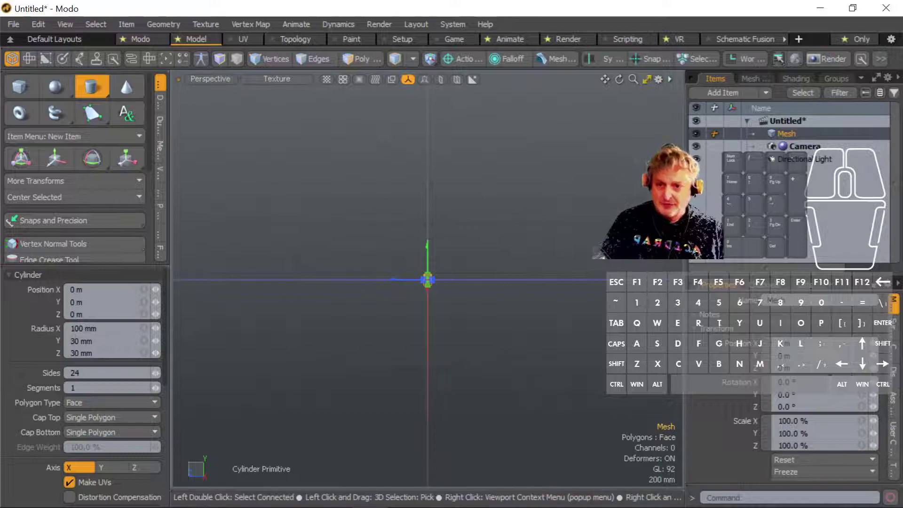
Give the cylinder 3 segments and change its top cap to Quad Grid.
key("shift+a")
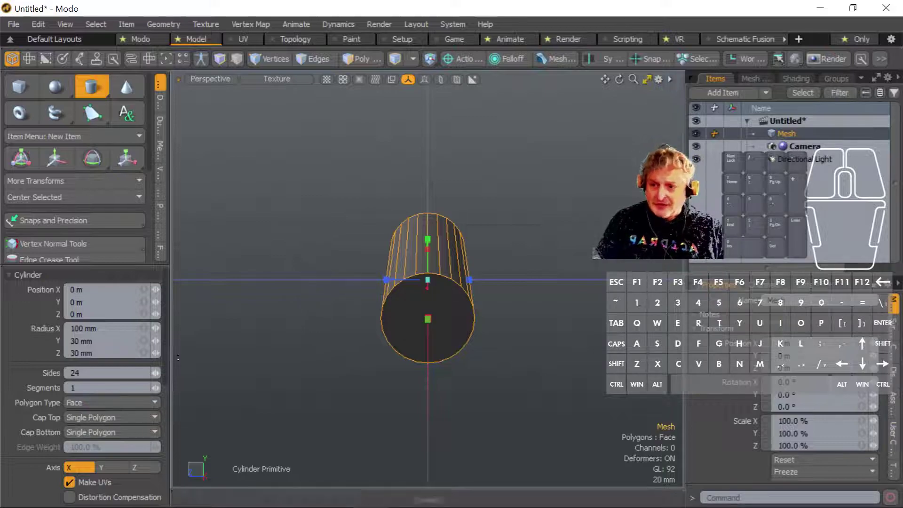
left_click_drag(429, 338, 466, 353, "alt")
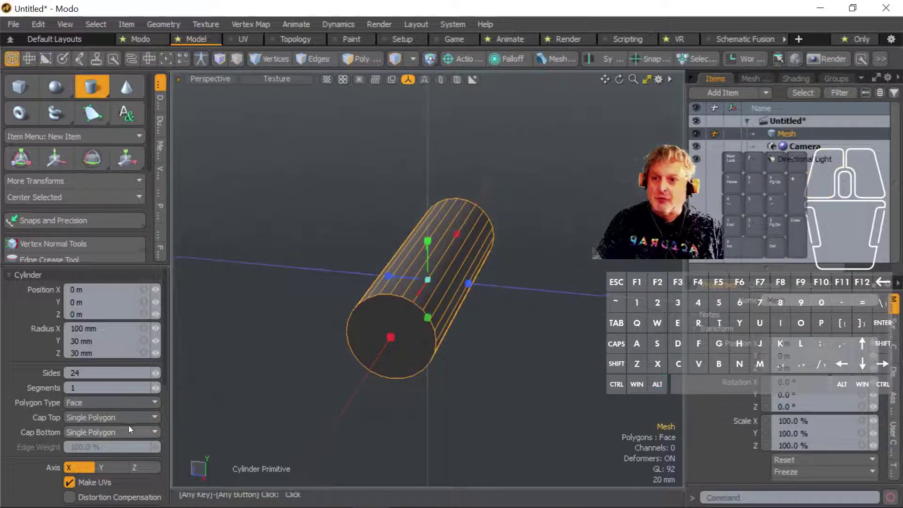
left_click_drag(156, 388, 158, 390)
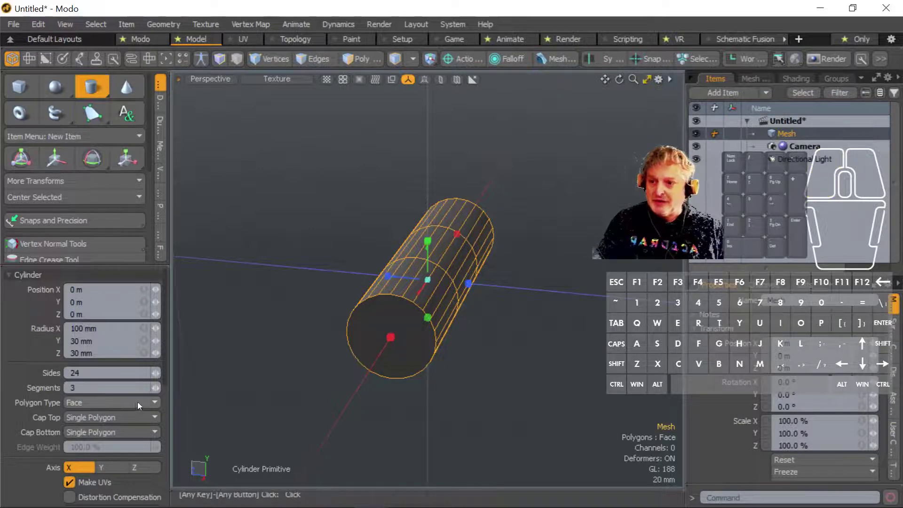
left_click(148, 403)
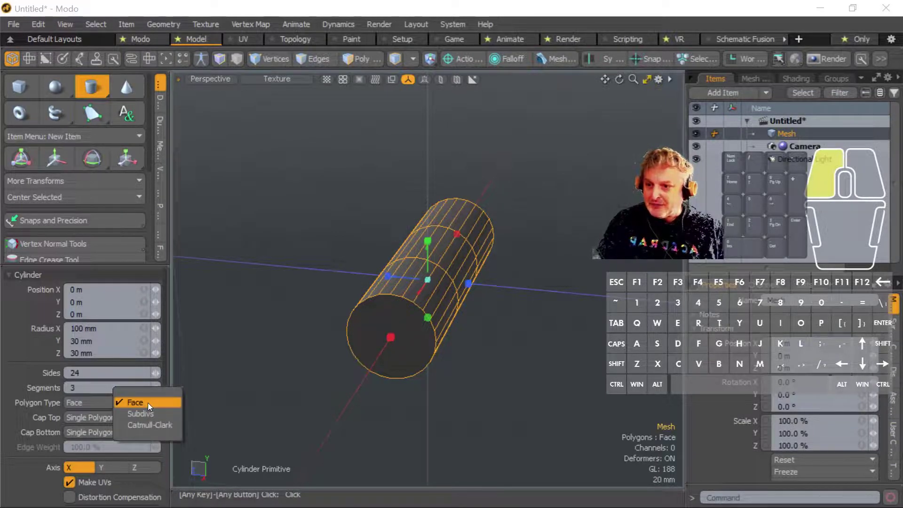
left_click(131, 418)
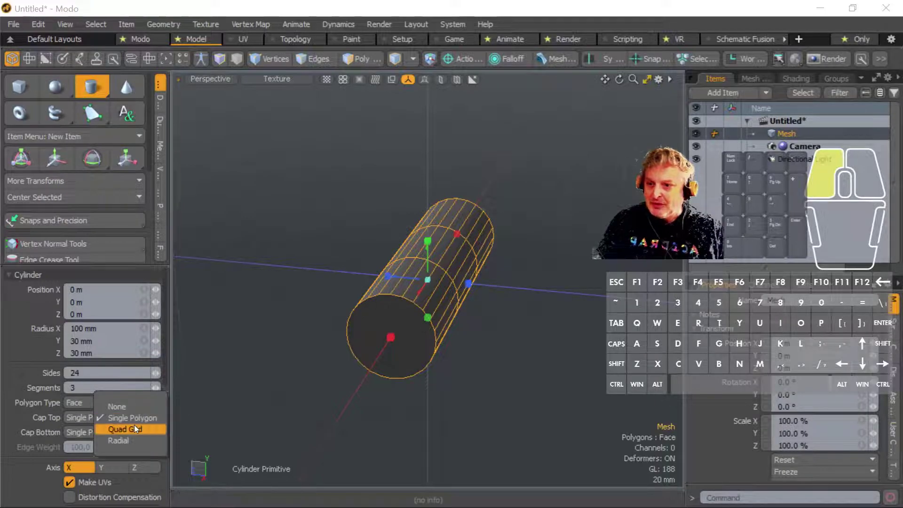
left_click(134, 427)
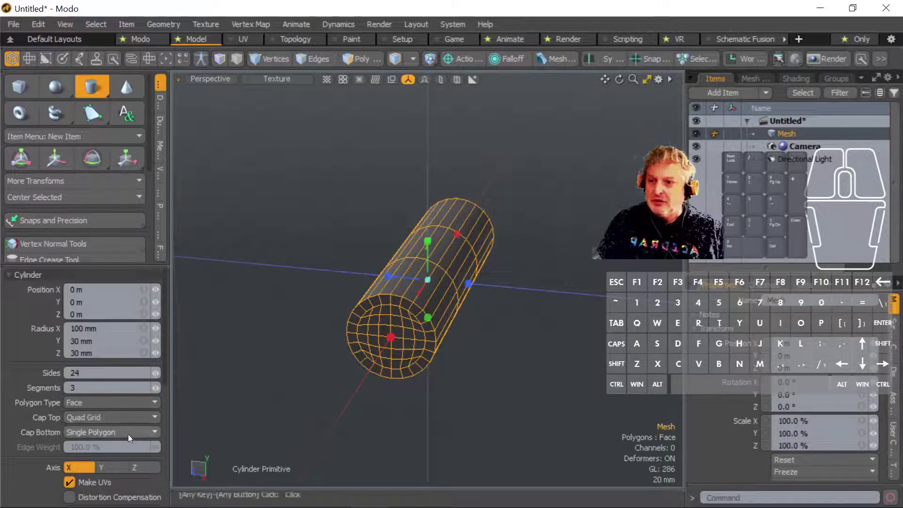
Change the cylinder's bottom and top caps to Radial and complete the primitive.
left_click(128, 434)
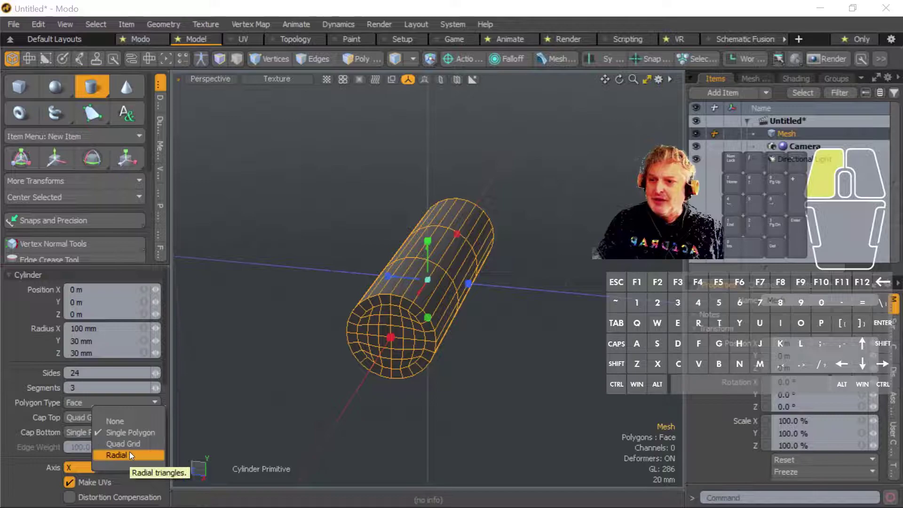
left_click(130, 452)
left_click(140, 418)
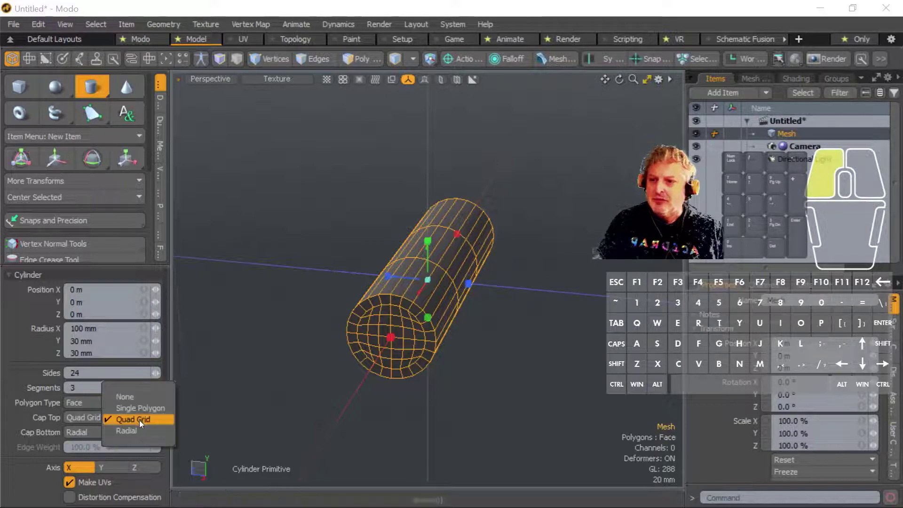
left_click(138, 432)
key("alt")
left_click_drag(446, 322, 408, 328, "alt")
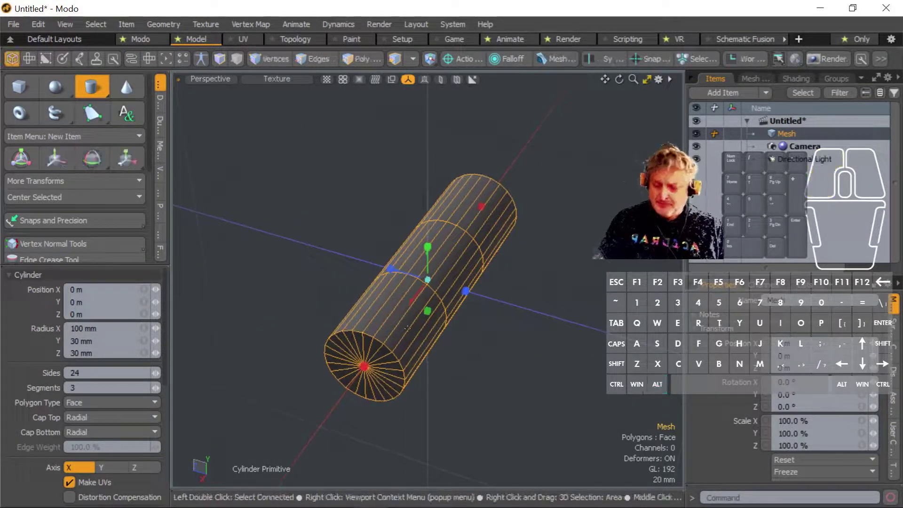
key("space")
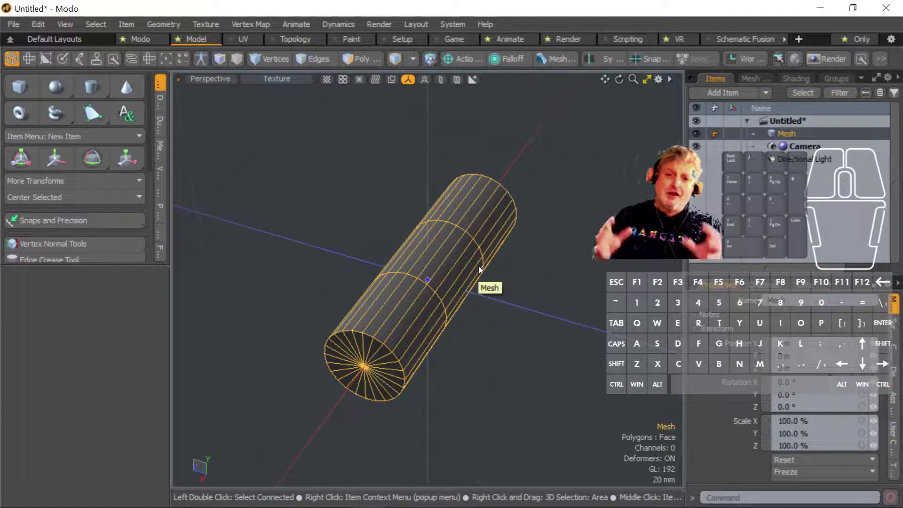
Try the Move, Rotate and Scale tools in turn on the mesh item without transforming it, and drop the active tool.
key("w")
key("e")
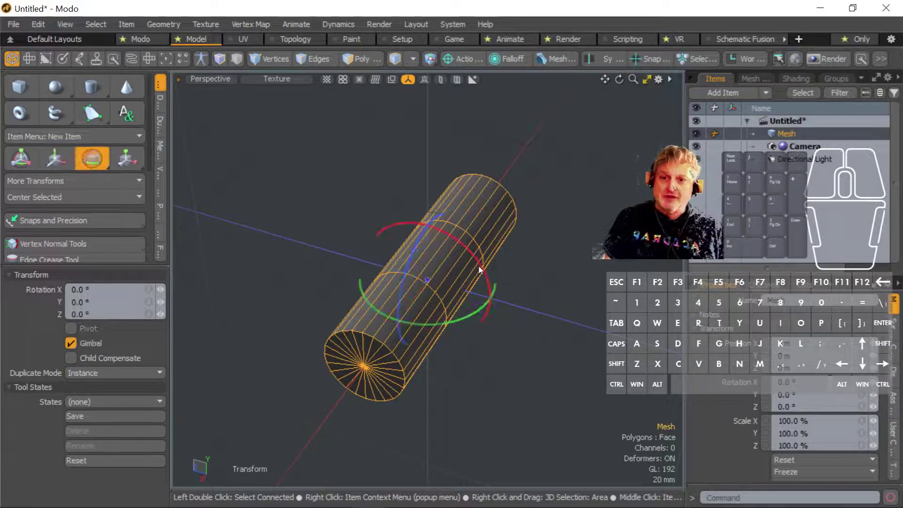
key("r")
key("space")
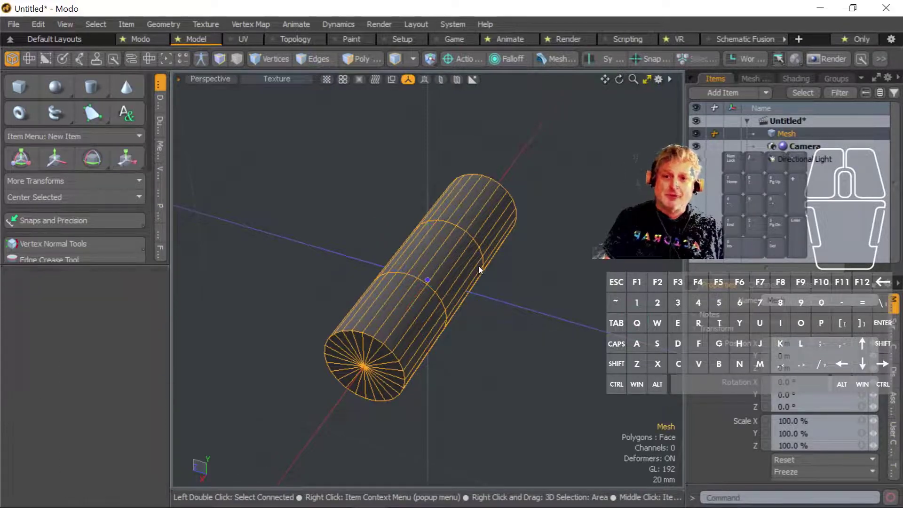
In vertex mode, paint-select vertices on the cylinder and add more along its two middle rings.
scroll(456, 270, "up", 3)
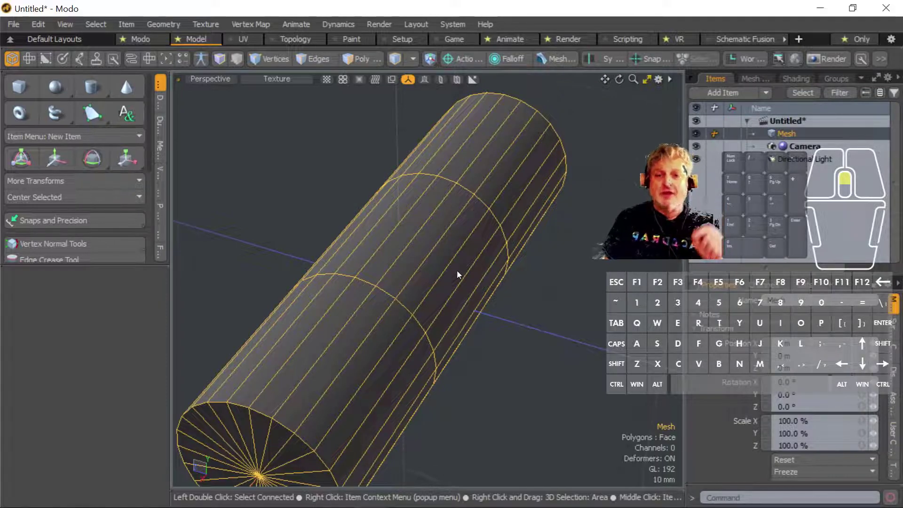
scroll(456, 270, "down", 4)
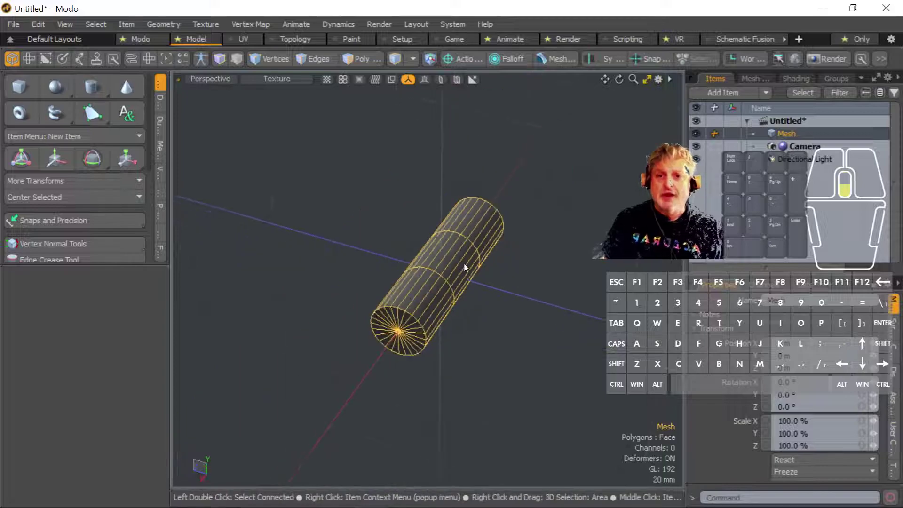
scroll(464, 264, "up", 2)
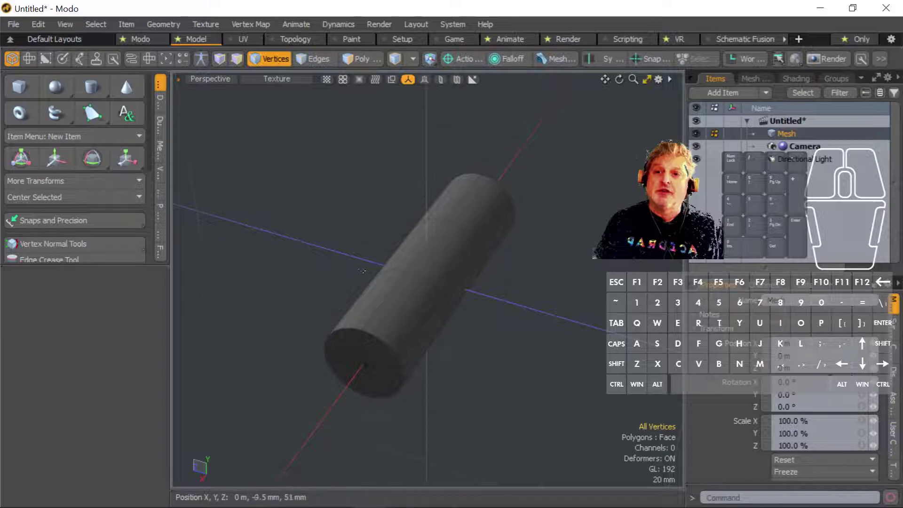
left_click_drag(372, 270, 442, 271)
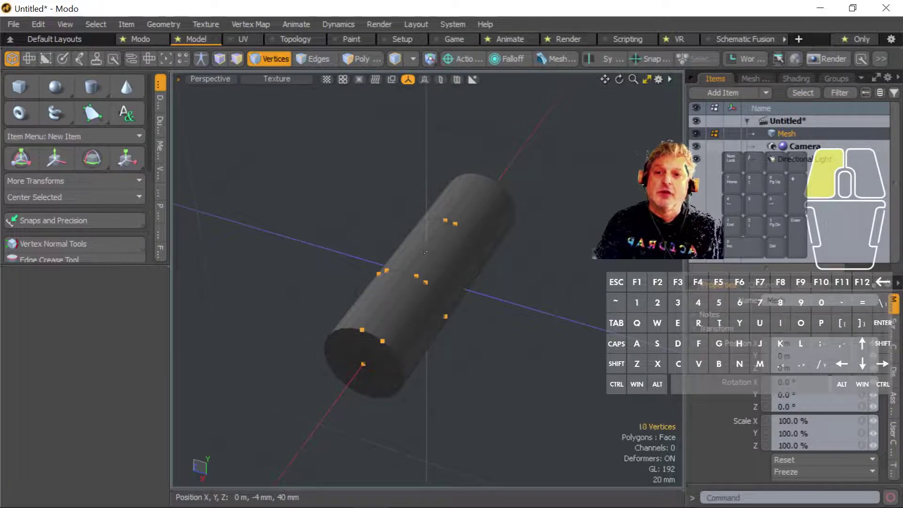
left_click_drag(379, 274, 376, 275)
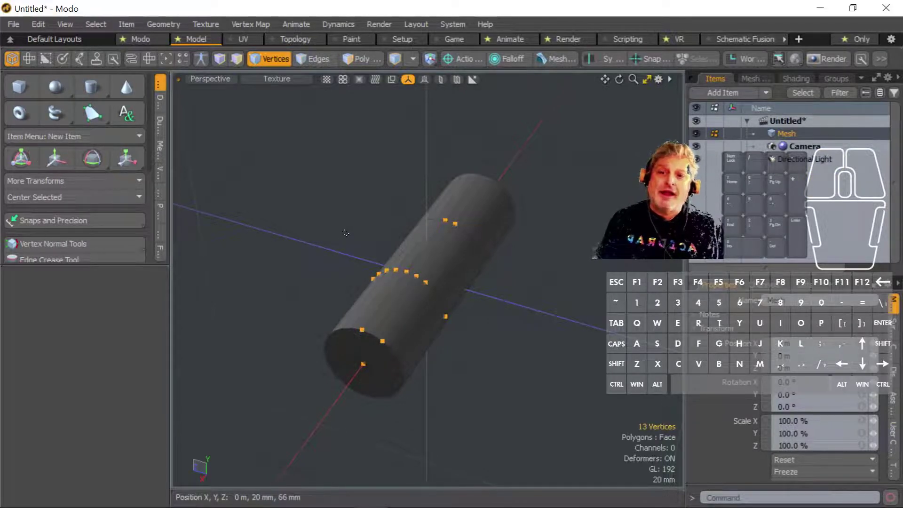
key("shift")
left_click(443, 221, "shift")
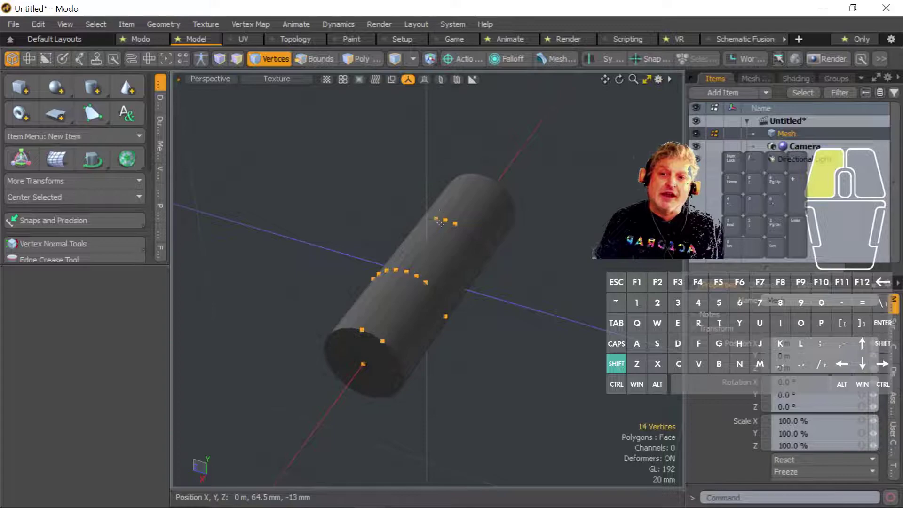
left_click_drag(451, 231, 466, 229, "shift")
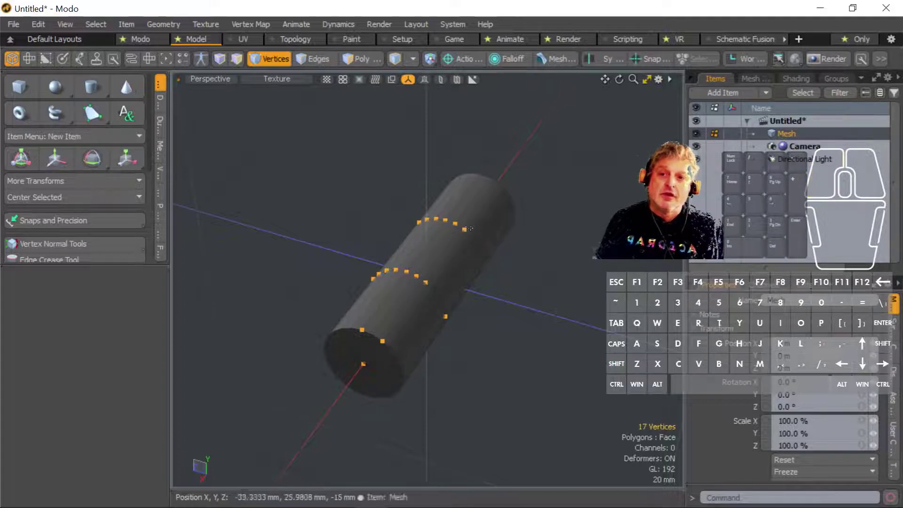
Deselect the vertices along the cylinder's two middle rings, keeping the other selected vertices.
key("ctrl")
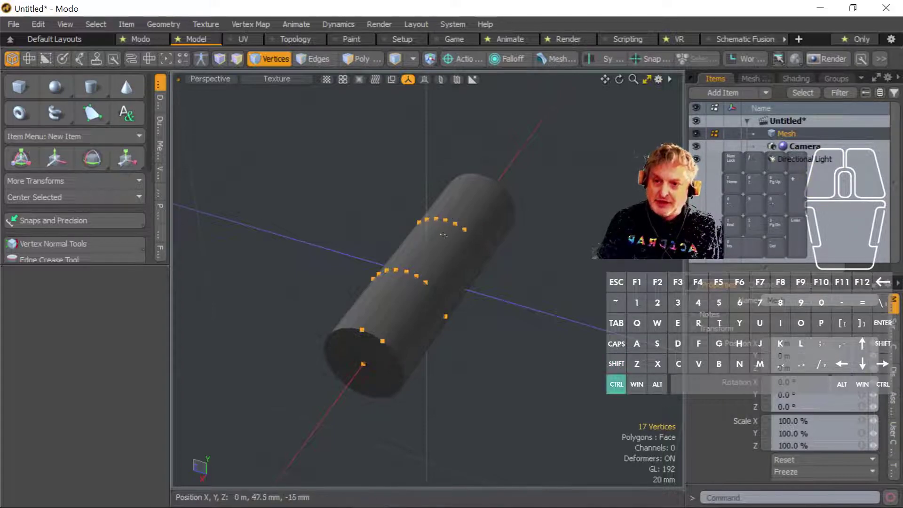
left_click_drag(416, 277, 404, 272, "ctrl")
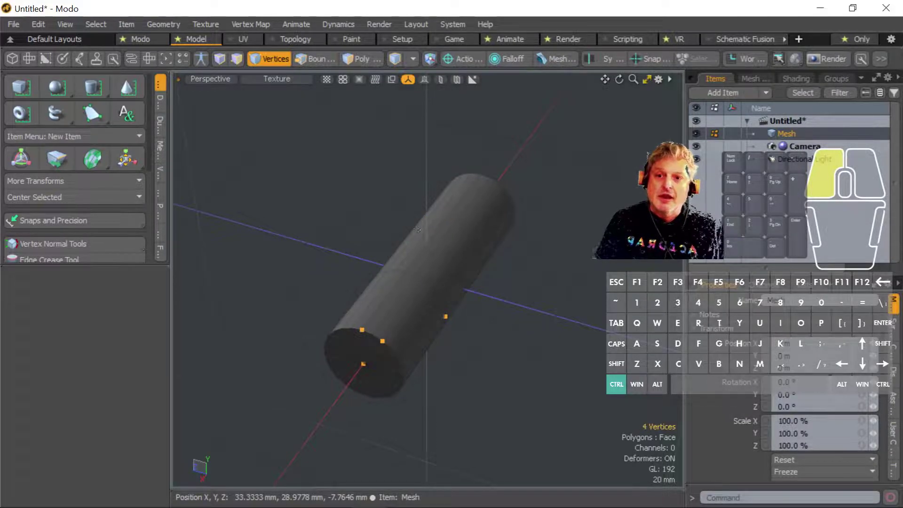
left_click_drag(418, 229, 414, 226, "ctrl")
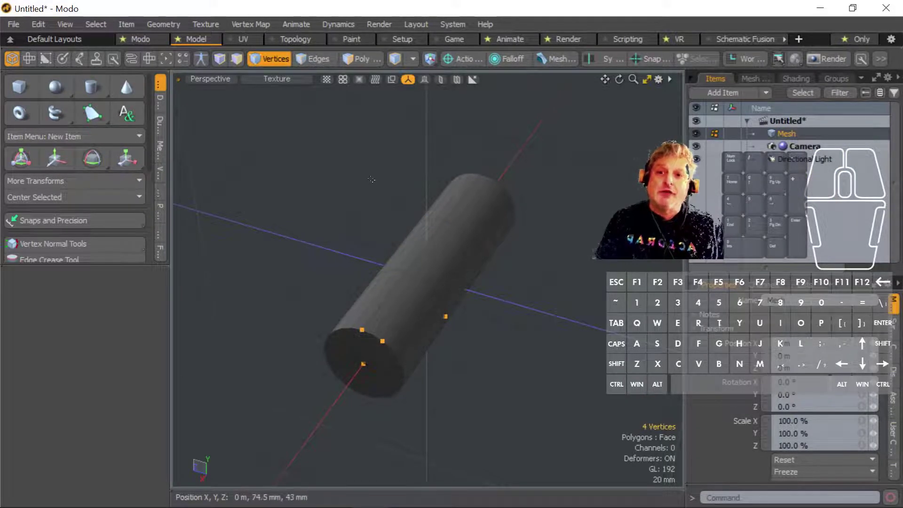
Marquee-select different areas of the cylinder's vertices with rectangles, keeping Rectangle as the lasso style.
right_click_drag(359, 180, 521, 321)
right_click_drag(224, 269, 485, 418)
right_click_drag(343, 174, 500, 288)
right_click_drag(484, 137, 391, 226)
right_click_drag(315, 243, 484, 331)
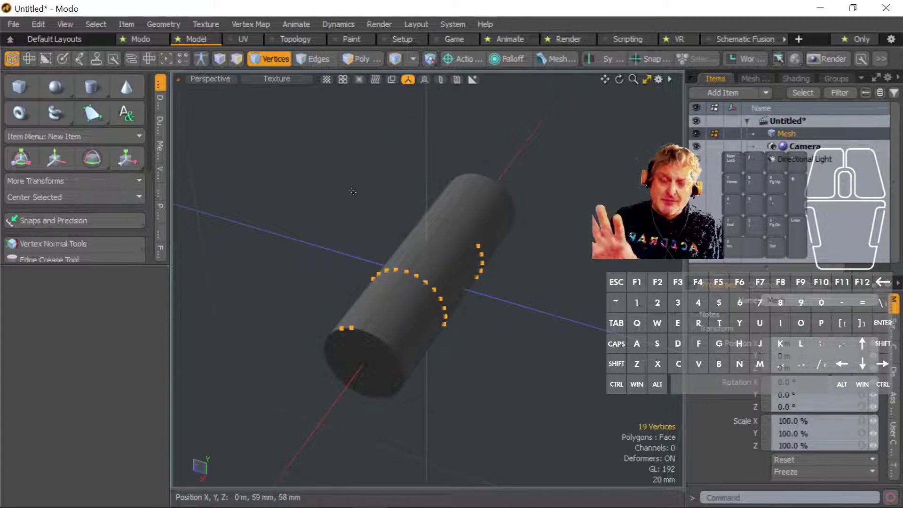
right_click_drag(351, 194, 352, 193)
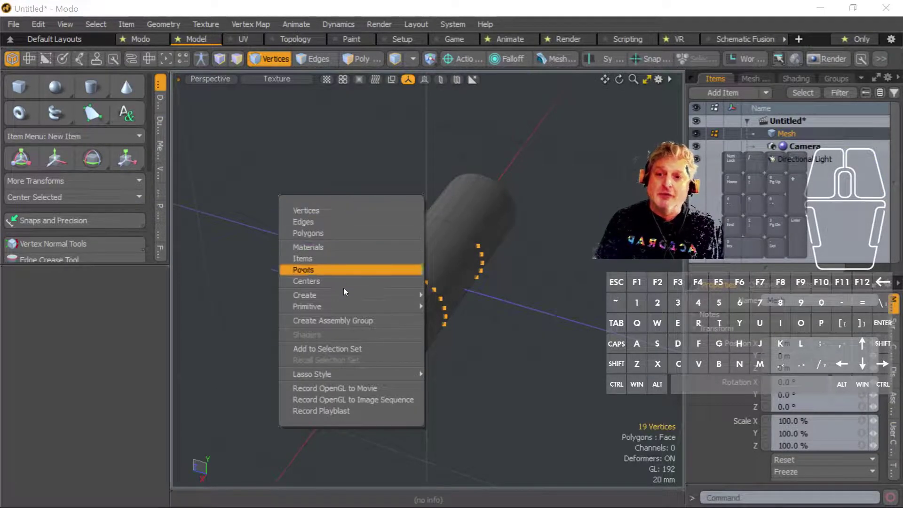
mouse_move(380, 377)
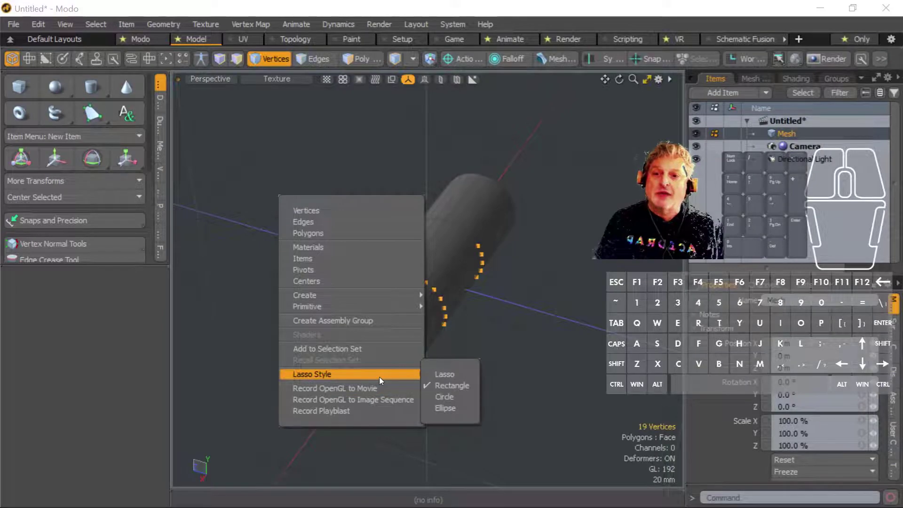
left_click(458, 387)
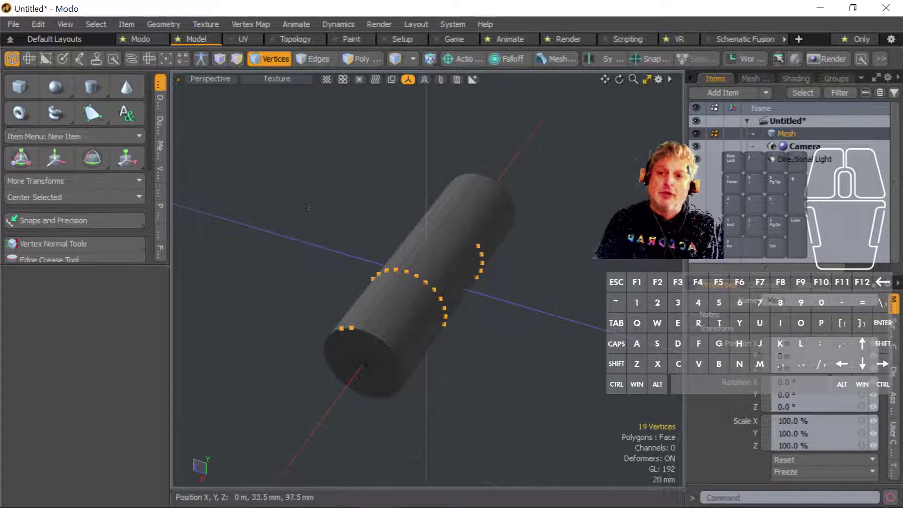
Switch the lasso style to Lasso and select the cylinder's vertices with freehand outlines, adding some areas and removing another.
right_click(321, 206)
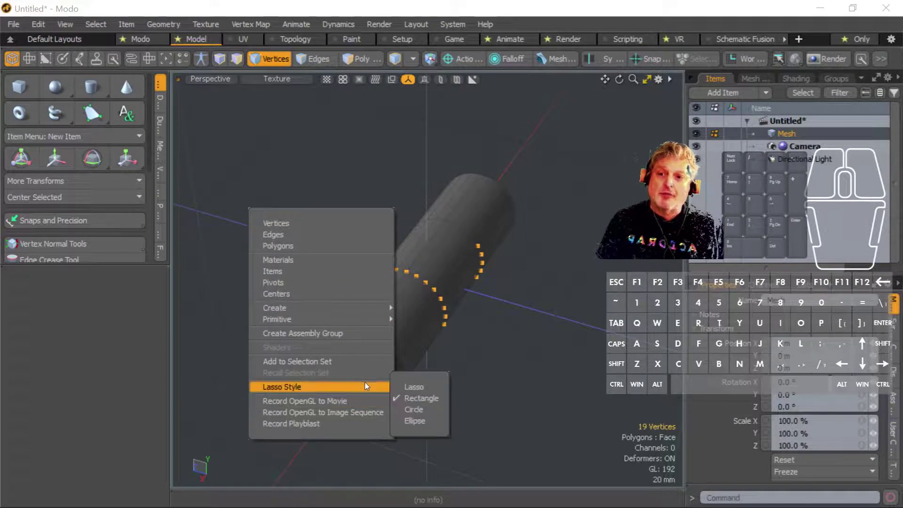
left_click(414, 388)
mouse_move(283, 174)
right_mouse_down()
mouse_move(332, 203)
mouse_move(309, 349)
mouse_move(503, 336)
mouse_move(441, 206)
right_mouse_up()
mouse_move(509, 163)
right_mouse_down()
mouse_move(467, 318)
mouse_move(527, 170)
right_mouse_up()
mouse_move(317, 177)
right_mouse_down()
mouse_move(303, 379)
mouse_move(324, 179)
right_mouse_up()
mouse_move(504, 228)
right_mouse_down()
mouse_move(505, 239)
mouse_move(508, 225)
mouse_move(544, 211)
mouse_move(396, 224)
right_mouse_up()
mouse_move(354, 340)
right_mouse_down("shift")
mouse_move(264, 330)
mouse_move(358, 301)
right_mouse_up("shift")
mouse_move(358, 301)
left_mouse_down("alt")
mouse_move(622, 266)
mouse_move(612, 264)
left_mouse_up("alt")
mouse_move(483, 162)
right_mouse_down("shift")
mouse_move(362, 301)
mouse_move(494, 291)
right_mouse_up("shift")
mouse_move(464, 233)
right_mouse_down("ctrl")
mouse_move(400, 329)
mouse_move(463, 343)
right_mouse_up("ctrl")
left_click_drag(465, 252, 537, 257, "alt")
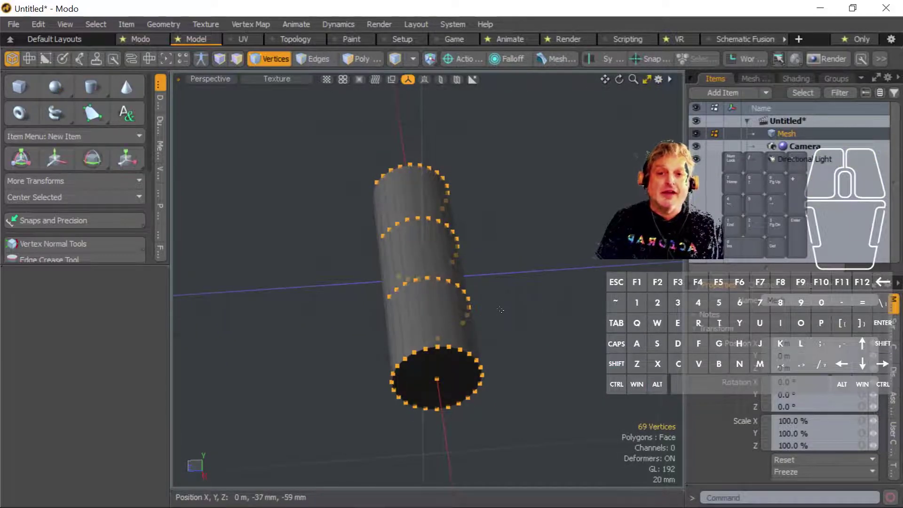
Set the lasso style back to Rectangle and clear the vertex selection.
right_click(300, 207)
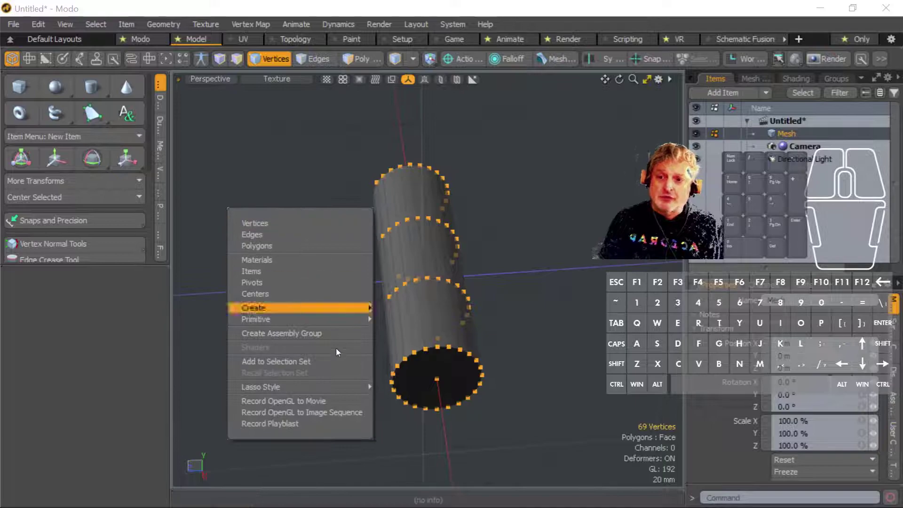
mouse_move(330, 388)
left_click(397, 398)
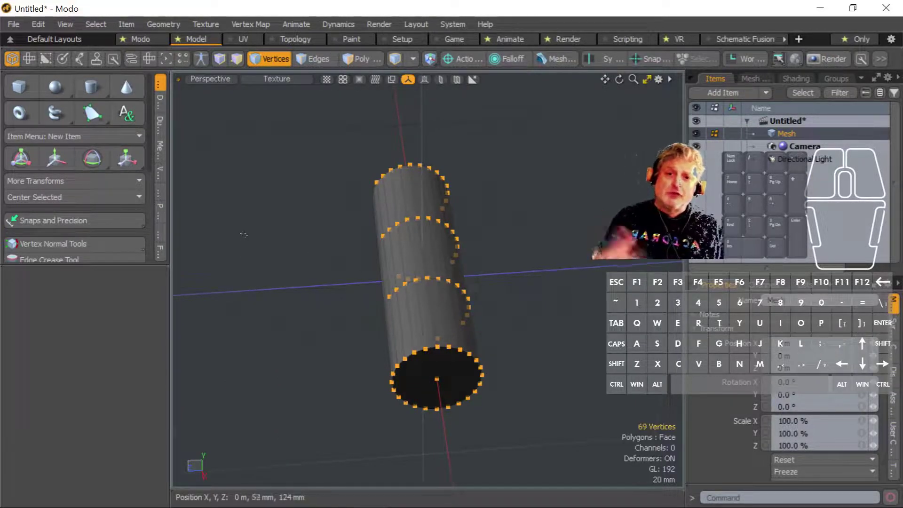
left_click(263, 204)
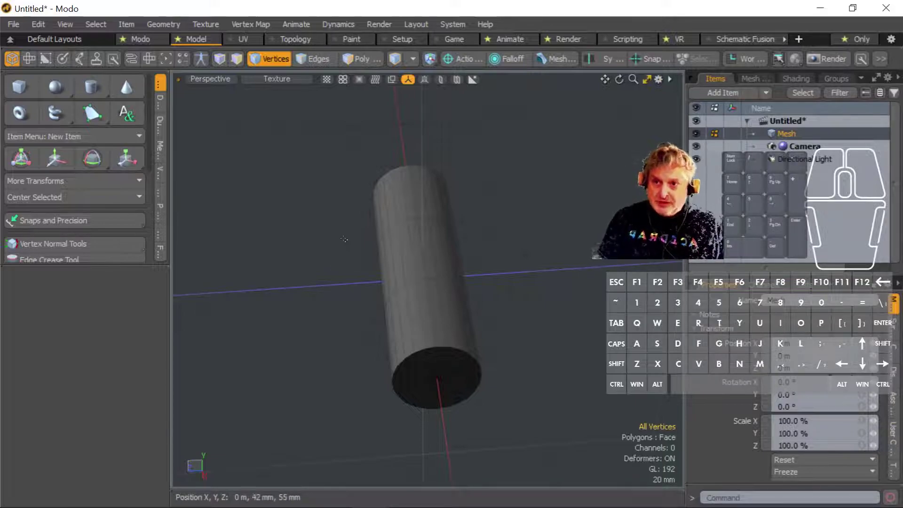
Switch to edge mode and paint-select the lengthwise edges around the cylinder's middle segment.
left_click(313, 58)
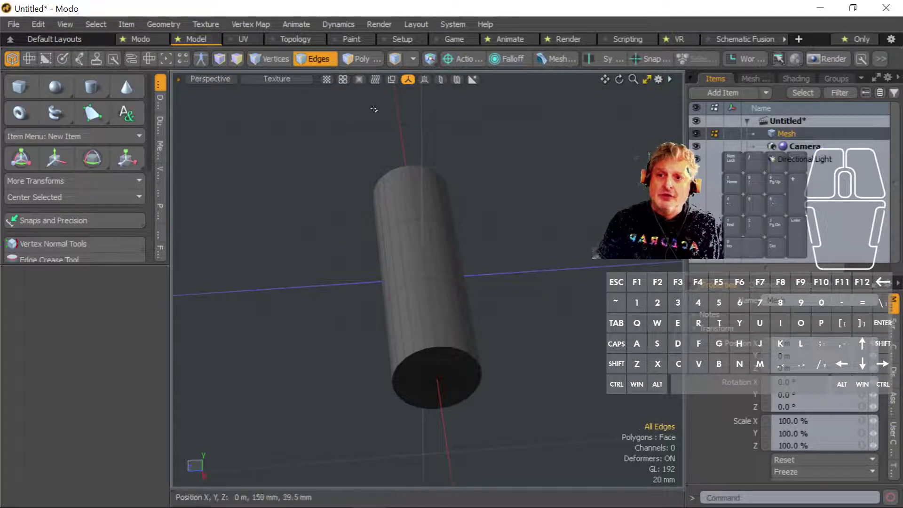
left_click(408, 250)
mouse_move(408, 251)
left_mouse_down()
mouse_move(459, 254)
mouse_move(391, 244)
left_mouse_up()
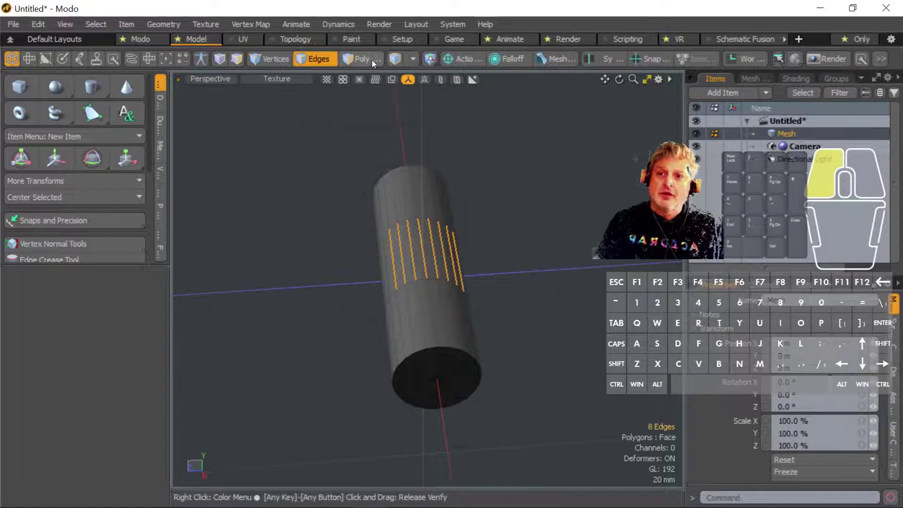
Switch to polygon mode, paint-select polygons on the cylinder's side and clear the selection.
key("3")
left_click_drag(432, 184, 383, 201)
mouse_move(426, 242)
left_mouse_down()
mouse_move(404, 252)
mouse_move(384, 283)
left_mouse_up()
left_click(347, 260)
Cycle repeatedly through the vertex, edge and polygon selection modes, ending in vertex mode.
key("F1")
key("1")
key("2")
key("3")
key("1")
key("2")
key("3")
key("1")
key("3")
key("1")
key("1")
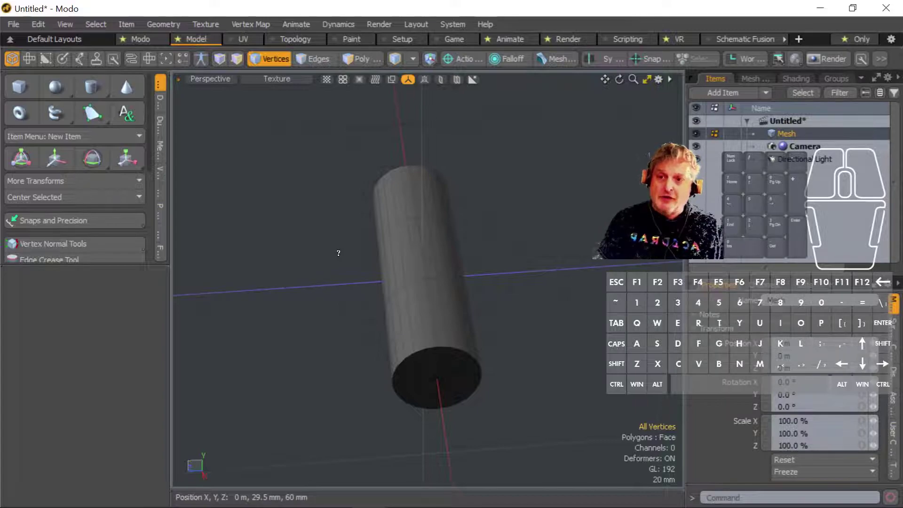
key("2")
key("3")
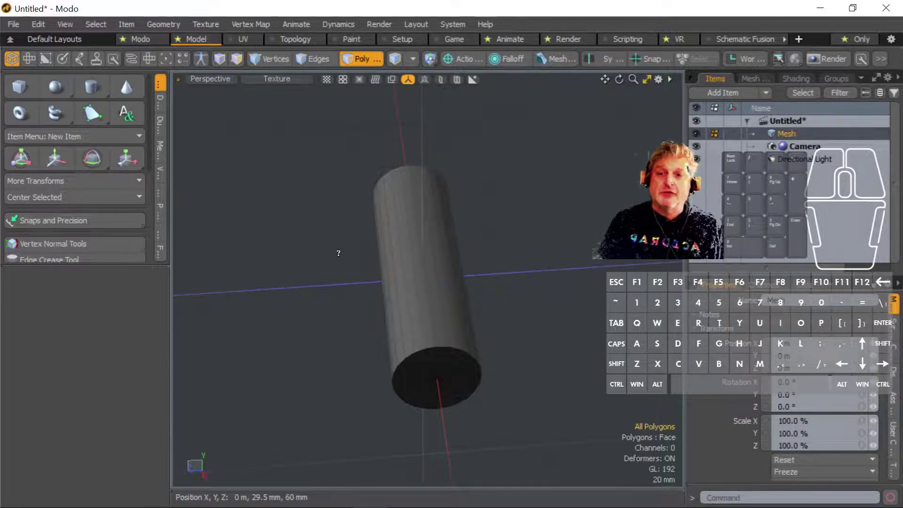
key("1")
key("2")
key("3")
key("1")
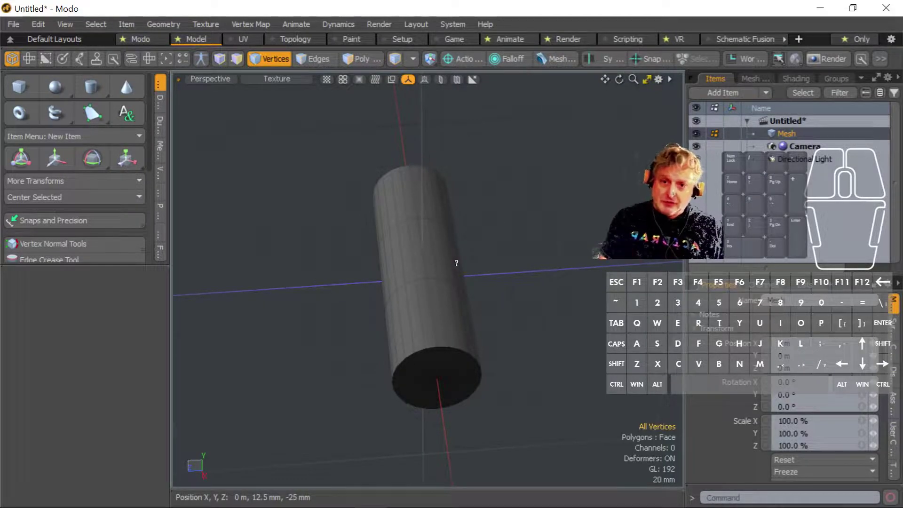
In item mode, scale the cylinder mesh item along Y to about 68% and drop the Scale tool.
key("5")
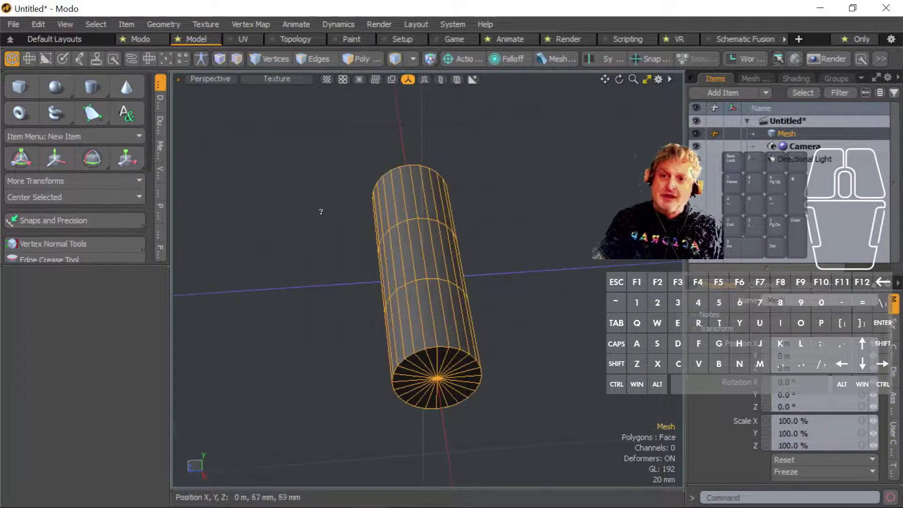
key("y")
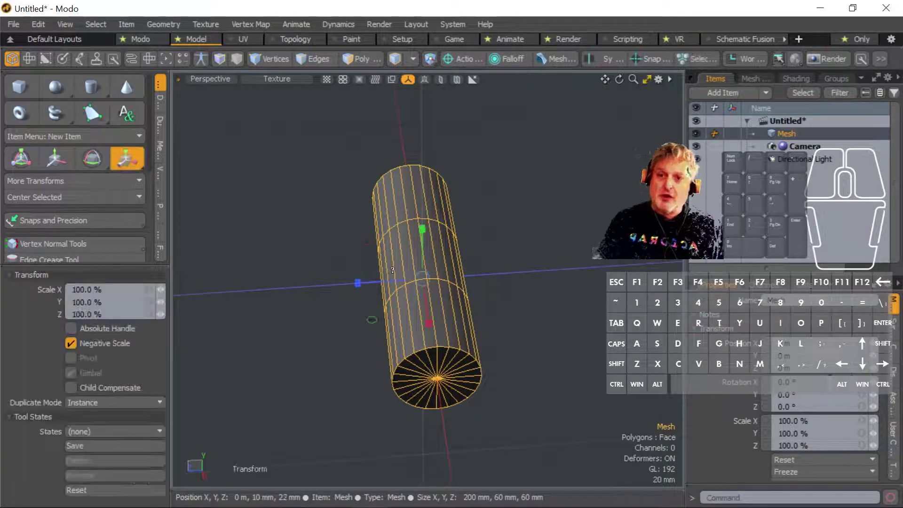
left_click(422, 230)
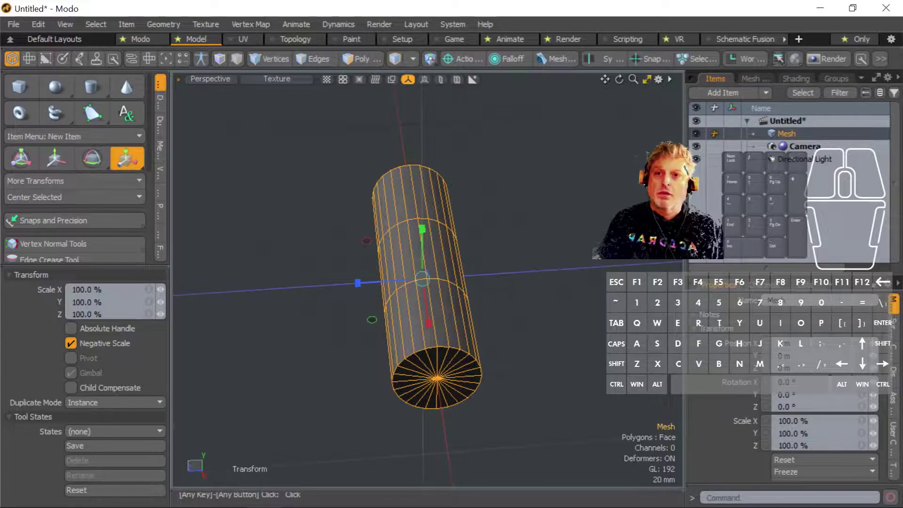
mouse_move(422, 230)
left_mouse_down()
mouse_move(423, 241)
mouse_move(424, 229)
left_mouse_up()
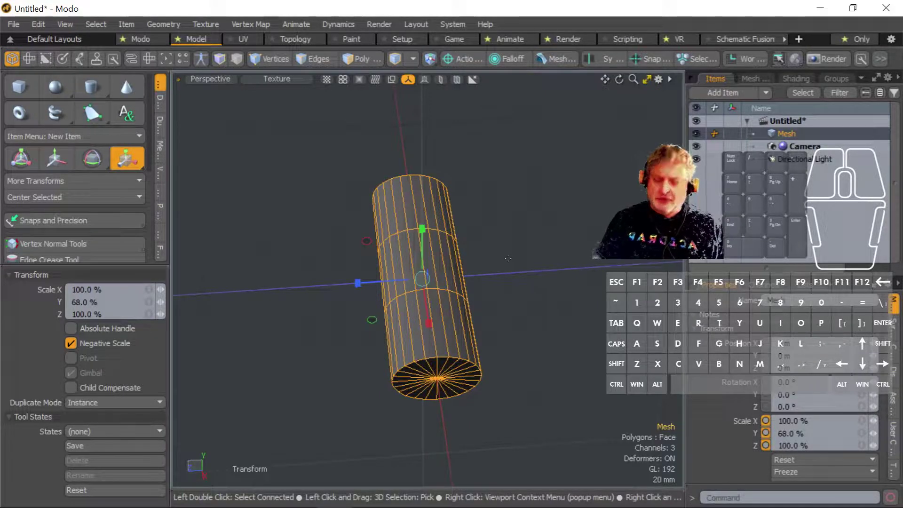
key("space")
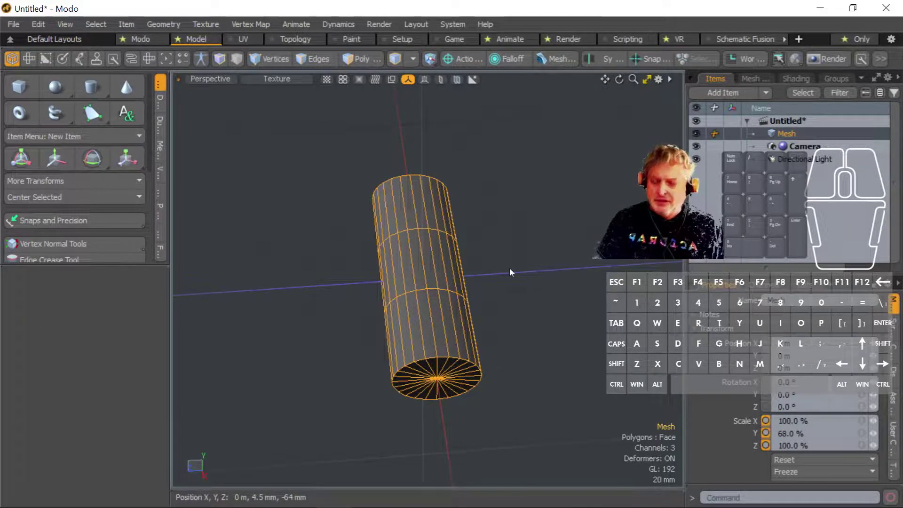
In edge mode, select the two opposite radial edges forming a straight line across the cylinder's near end cap.
key("2")
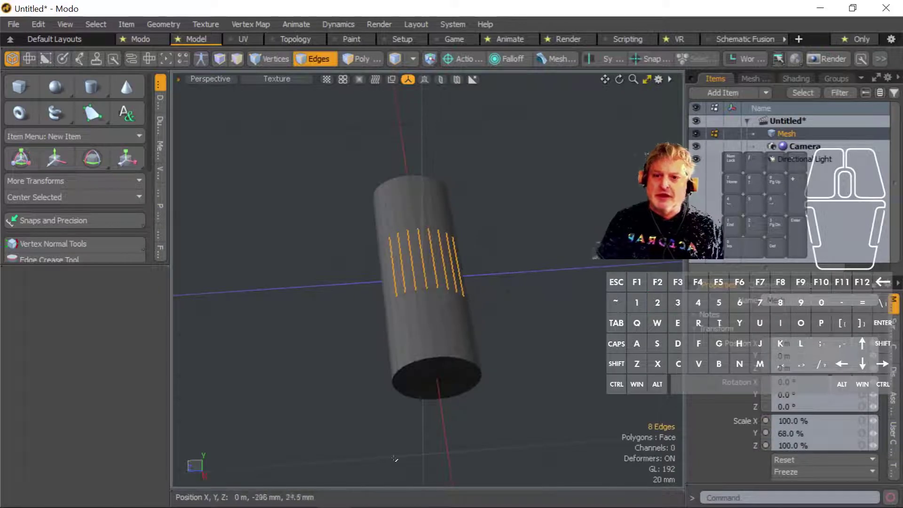
scroll(523, 407, "up", 5)
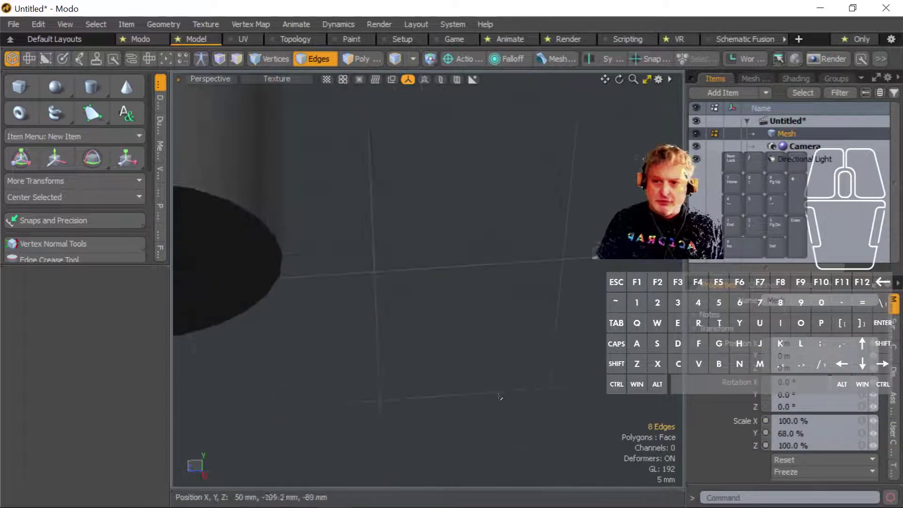
left_click_drag(256, 286, 435, 338, "alt+shift")
left_click(450, 270)
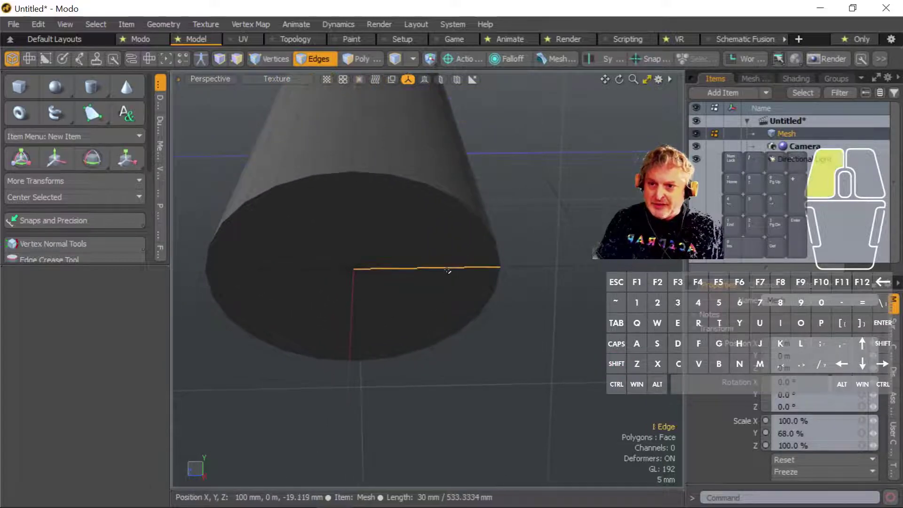
left_click(301, 271, "shift")
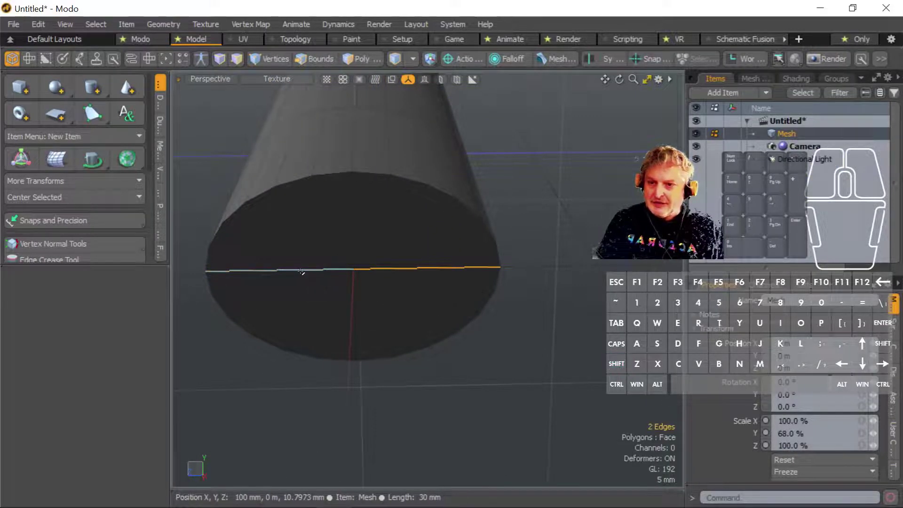
key("2")
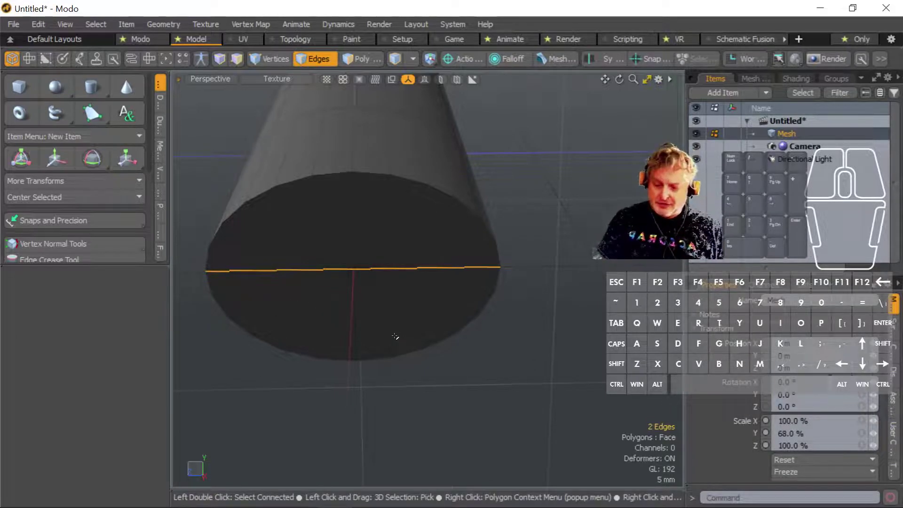
Move the two selected cap edges about 22.4 mm along X, scale them to about 158.5% along Z, and drop the tool.
key("a")
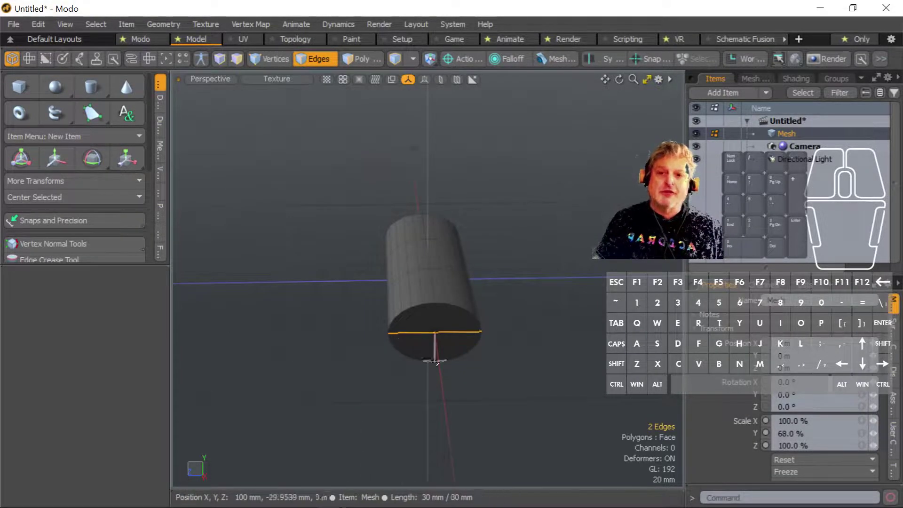
scroll(459, 348, "up", 5)
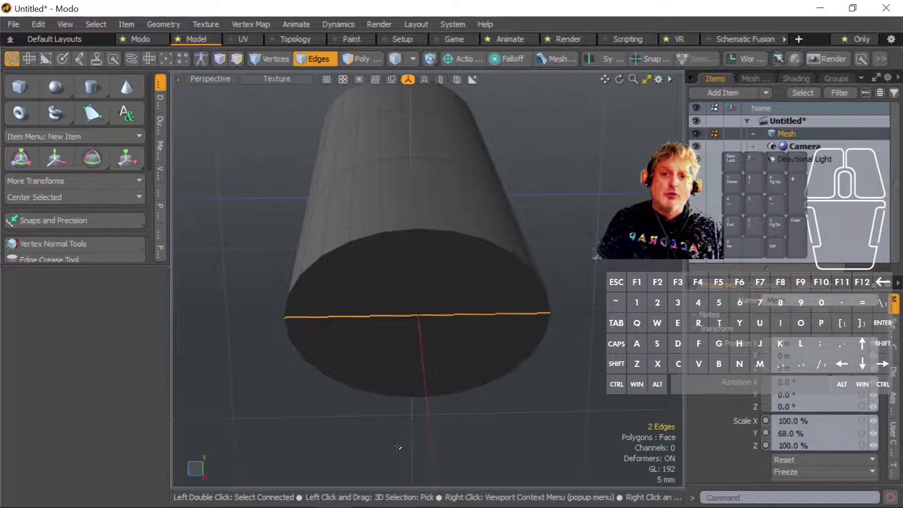
key("w")
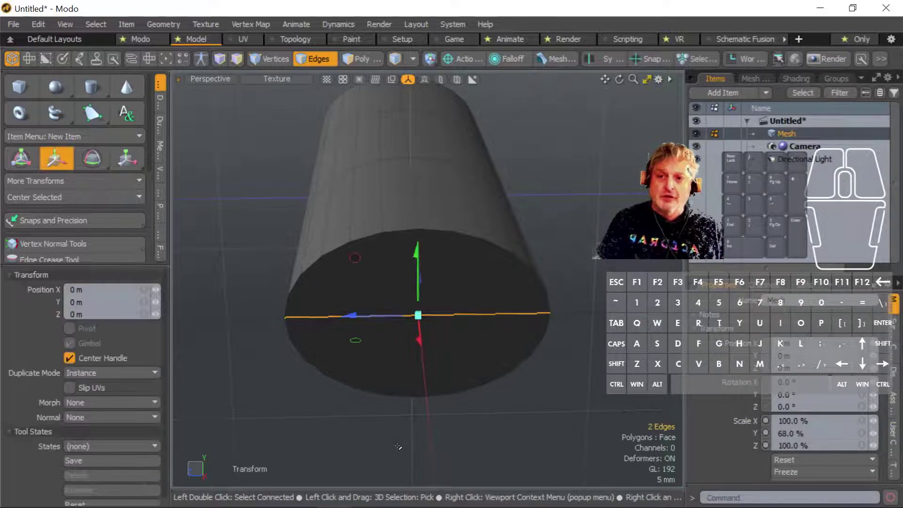
left_click_drag(419, 337, 425, 385)
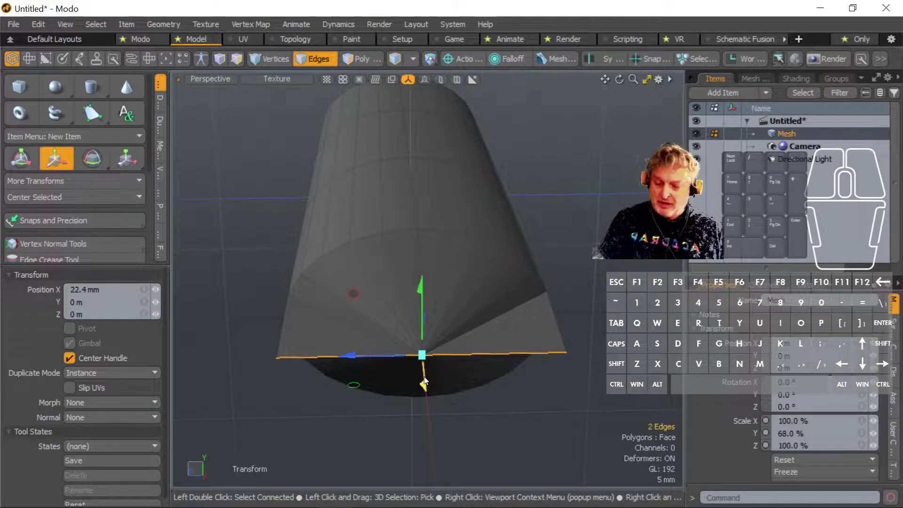
key("r")
left_click_drag(342, 356, 292, 358)
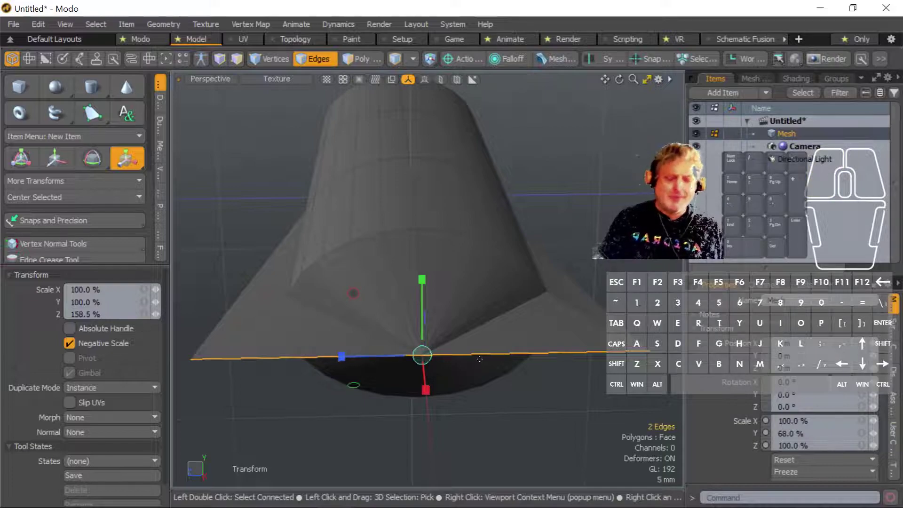
key("q")
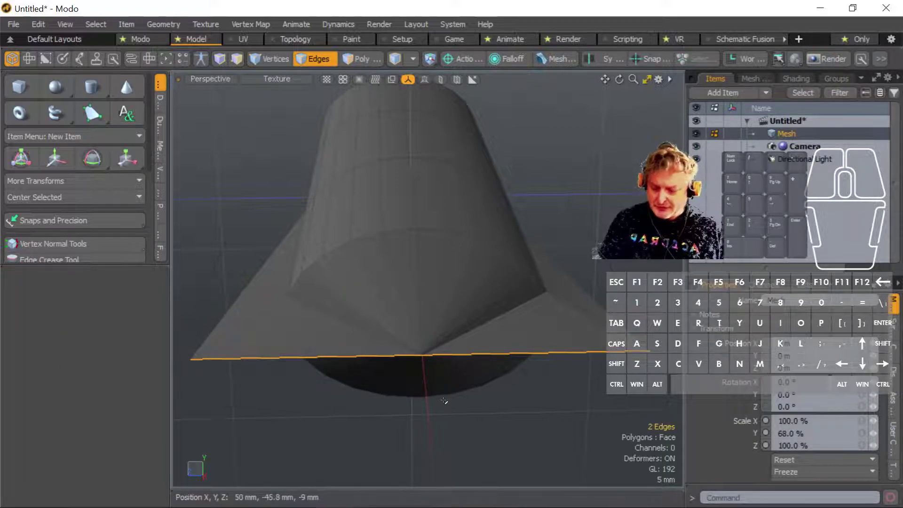
Select the two opposite radial edges across the cylinder's other end cap, replacing the previous edge selection.
left_click_drag(468, 370, 499, 390, "alt")
mouse_move(449, 315)
left_mouse_down("alt")
mouse_move(475, 275)
mouse_move(312, 324)
mouse_move(460, 293)
left_mouse_up("alt")
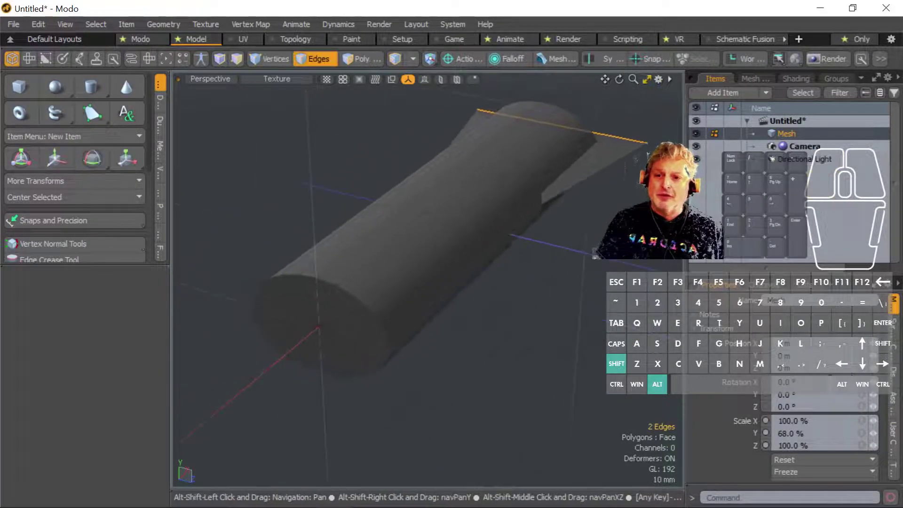
left_click_drag(377, 335, 461, 324, "alt+shift")
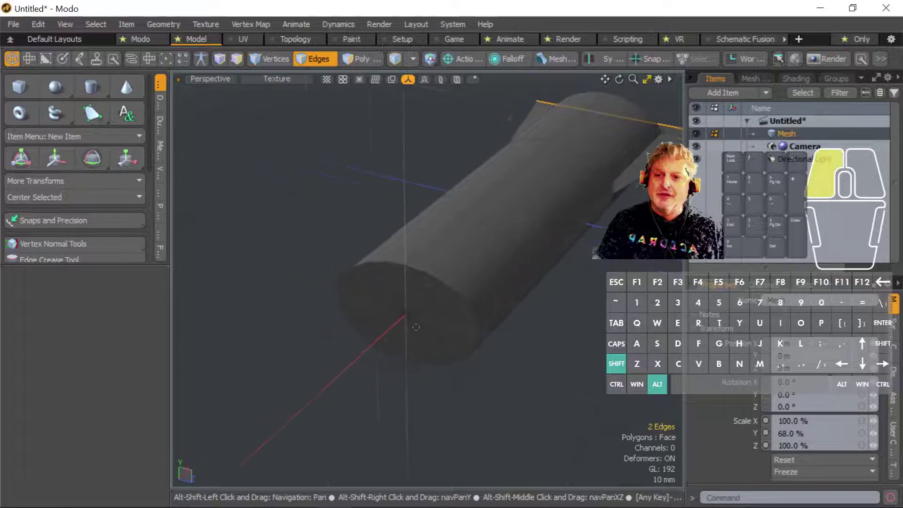
left_click(463, 331)
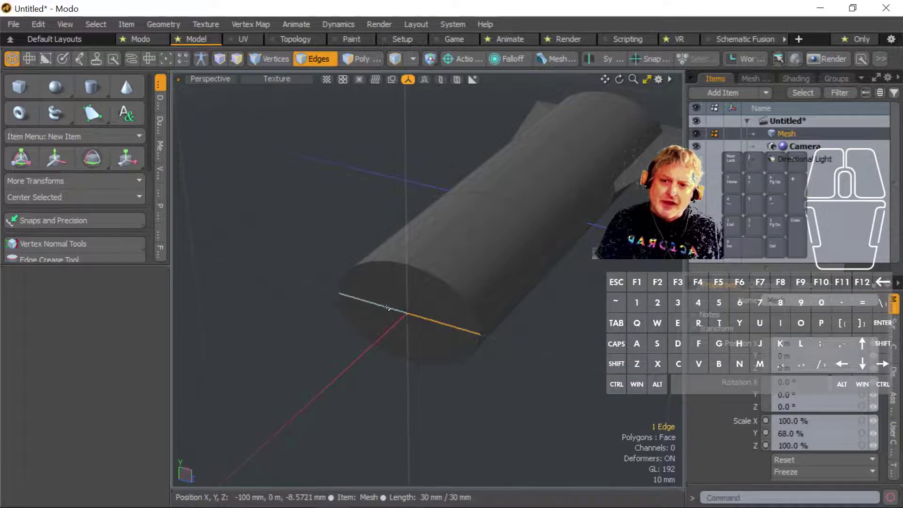
left_click(387, 307)
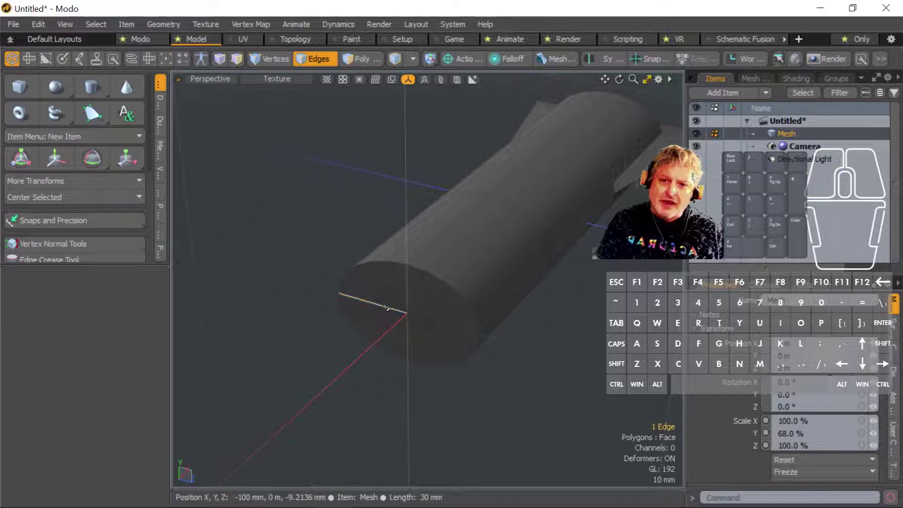
left_click(425, 319, "shift")
Move these two cap edges about -27 mm along X, scale them to about 164.5% along Z, and drop the tool.
key("w")
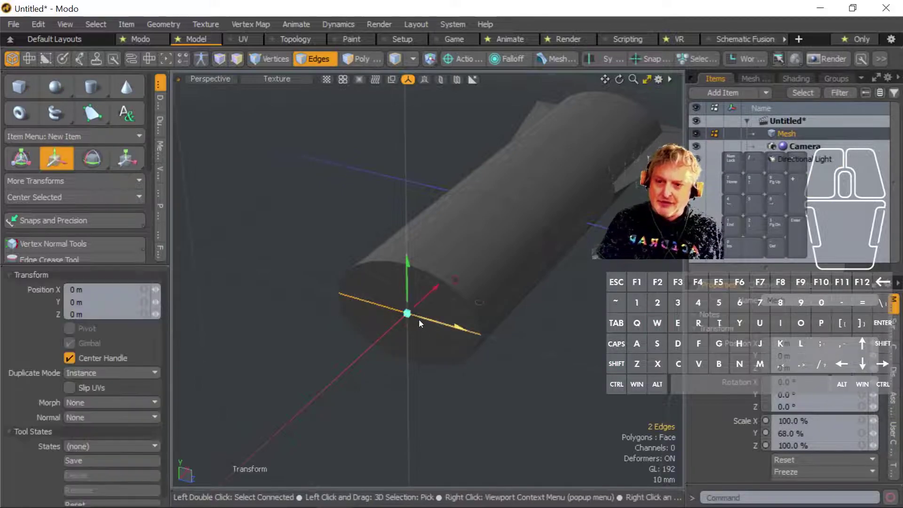
left_click_drag(437, 293, 401, 321)
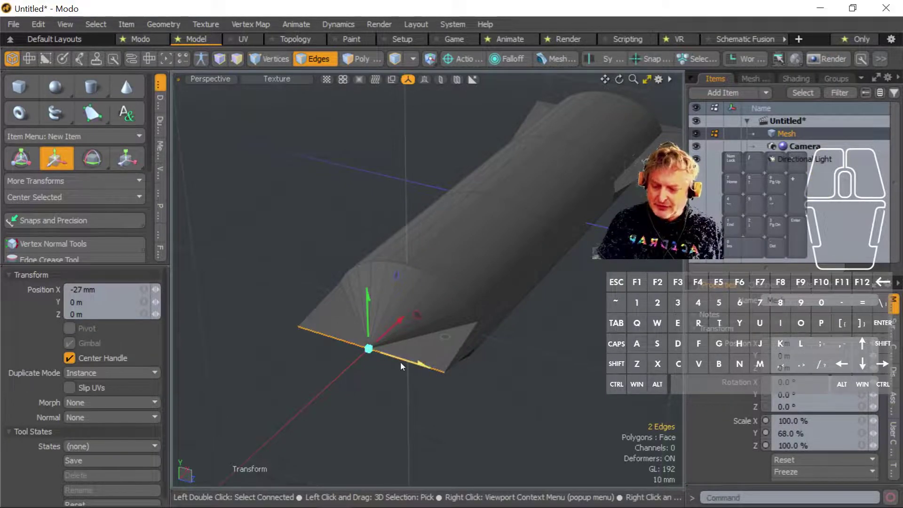
key("r")
left_click_drag(427, 367, 472, 381)
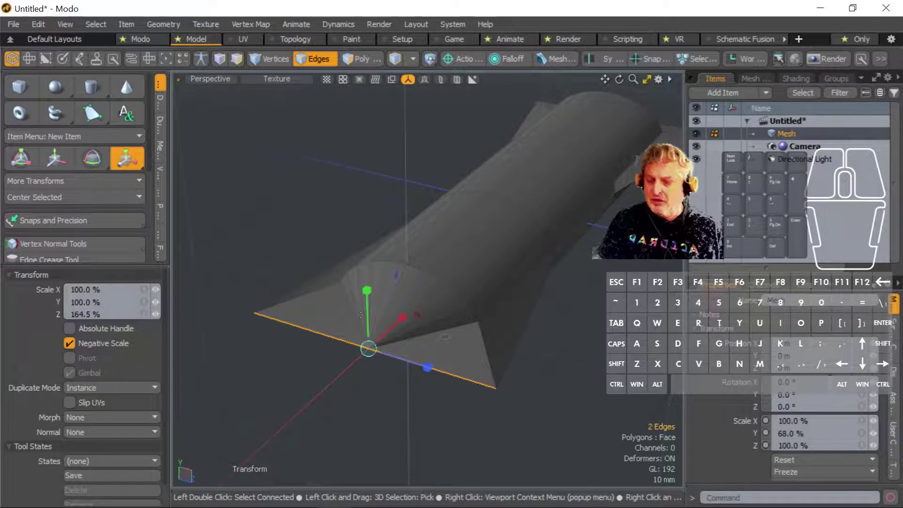
key("space")
Switch to vertex mode and lasso-select the visible upper vertices of one ring around the cylinder's middle section.
mouse_move(532, 372)
left_mouse_down("alt")
mouse_move(476, 339)
mouse_move(520, 359)
left_mouse_up("alt")
key("a")
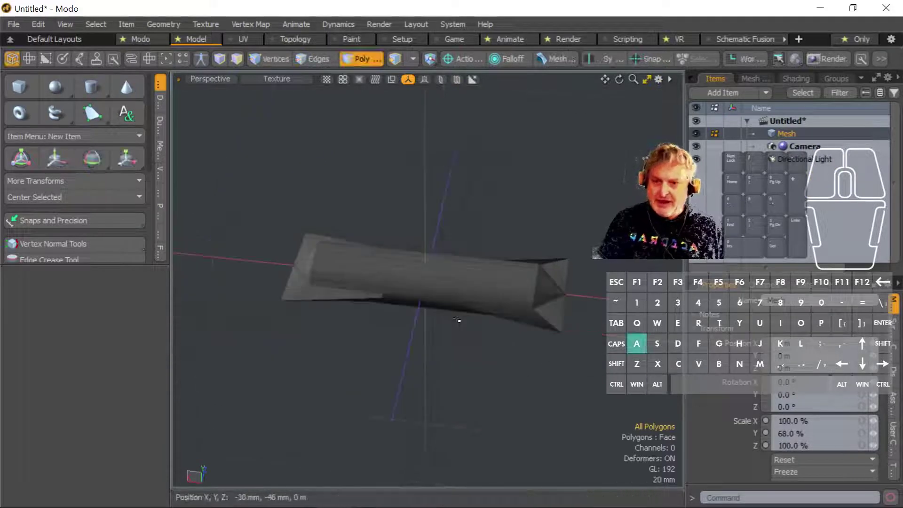
left_click_drag(508, 324, 530, 406, "alt")
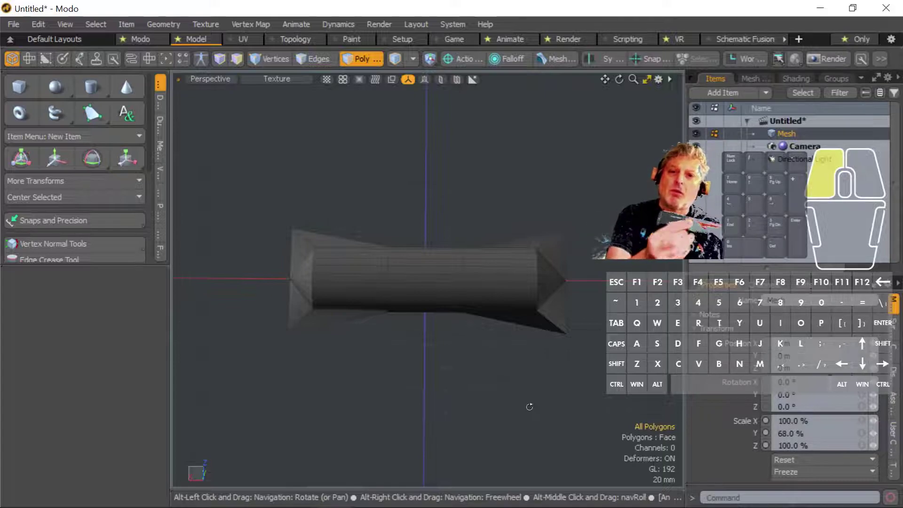
left_click_drag(530, 406, 568, 339, "alt")
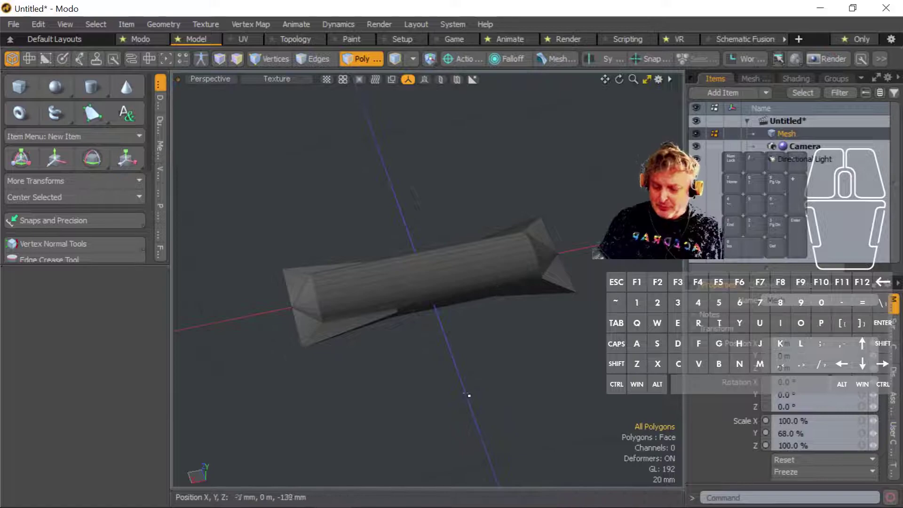
key("1")
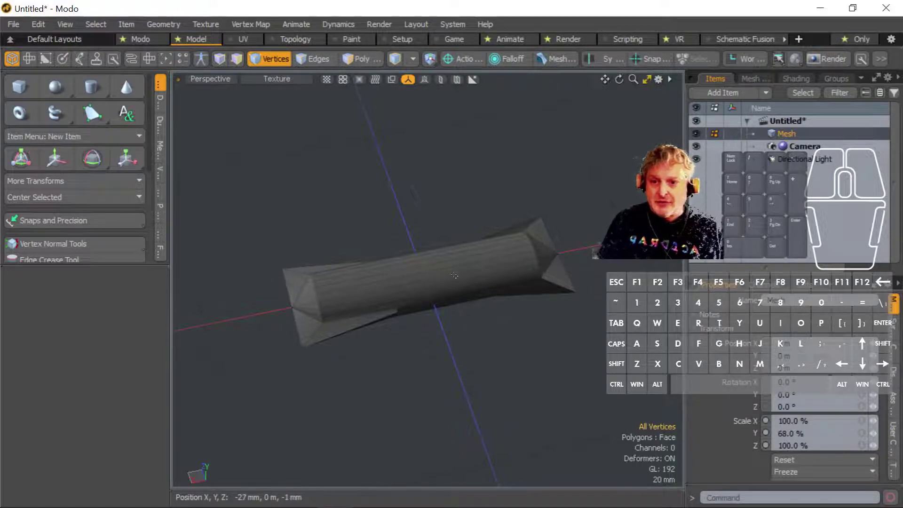
right_click_drag(445, 243, 483, 297)
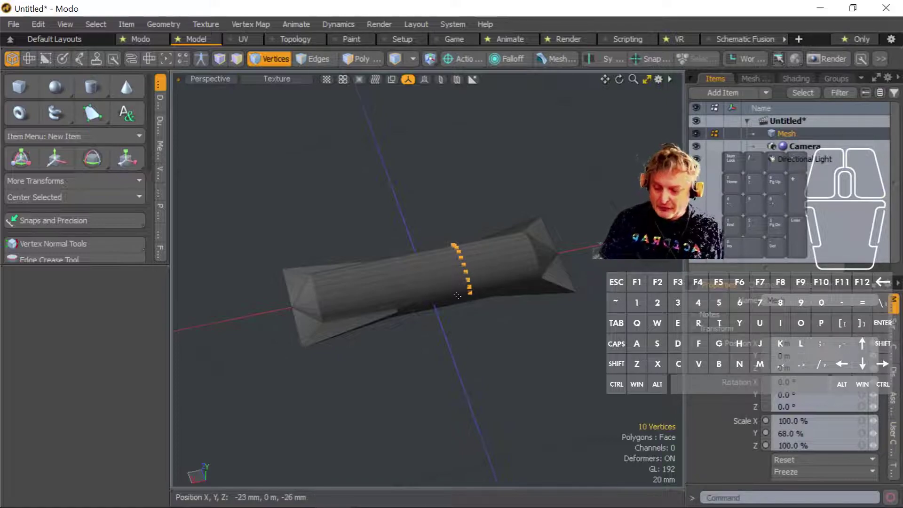
Move the selected ring vertices about -7.4 mm along Y to dent the cylinder's upper side, and drop the tool.
key("shift+a")
left_click_drag(464, 296, 435, 258, "alt")
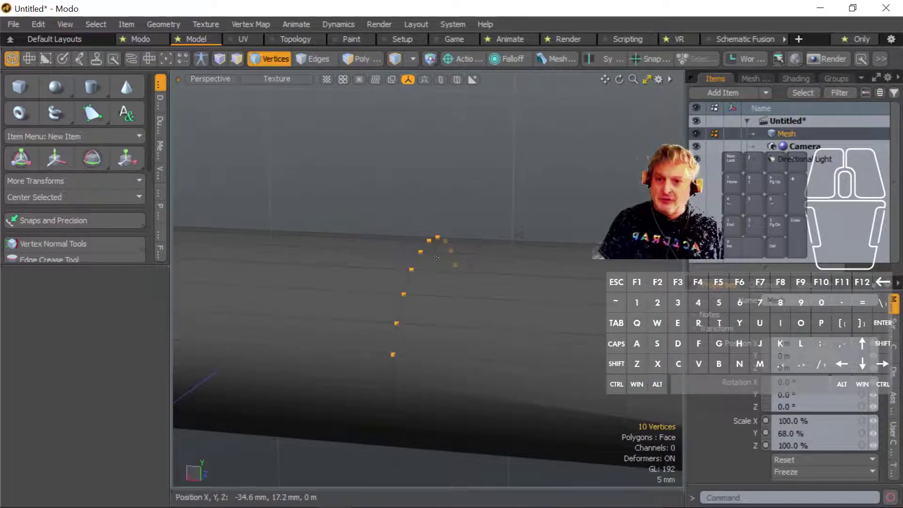
key("r")
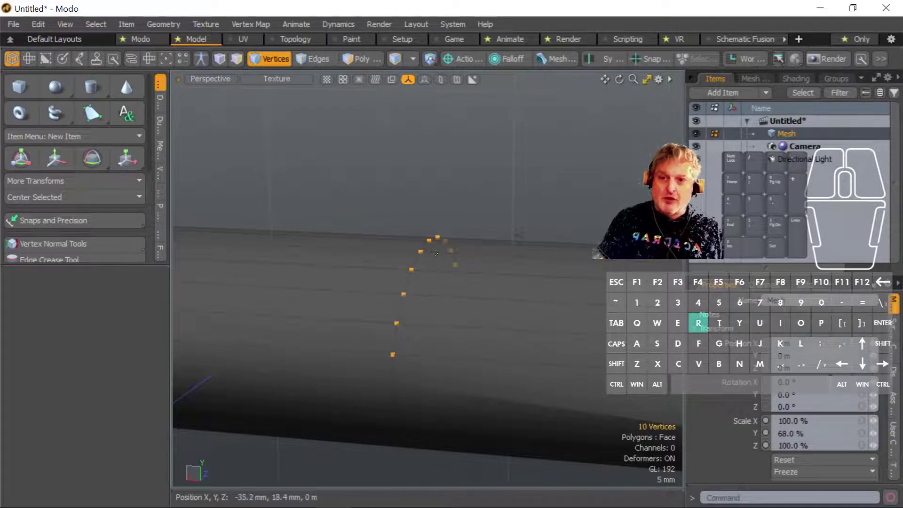
left_click_drag(428, 217, 428, 260)
left_click_drag(503, 261, 429, 260, "alt")
key("1")
key("w")
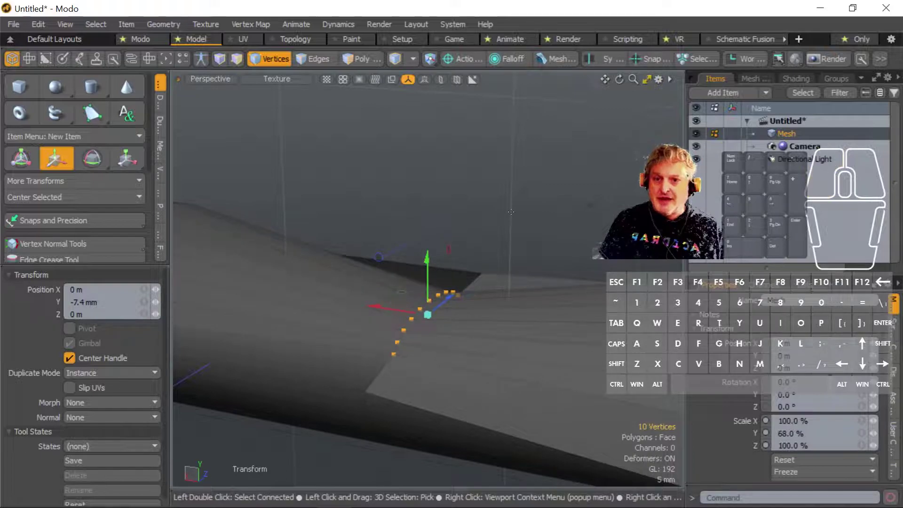
key("space")
Inspect the dented area around the selected vertices, switch to edge mode and clear the edge selection.
key("shift+a")
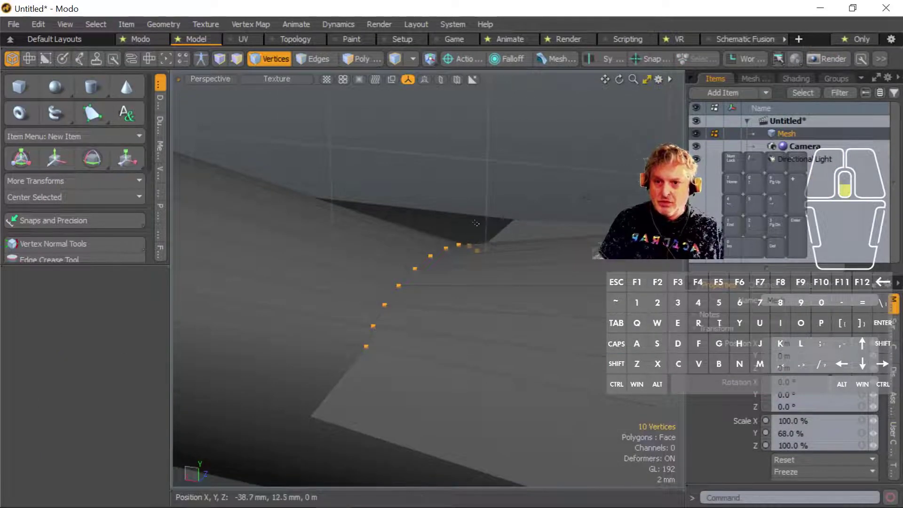
scroll(476, 223, "down", 5)
scroll(464, 225, "up", 3)
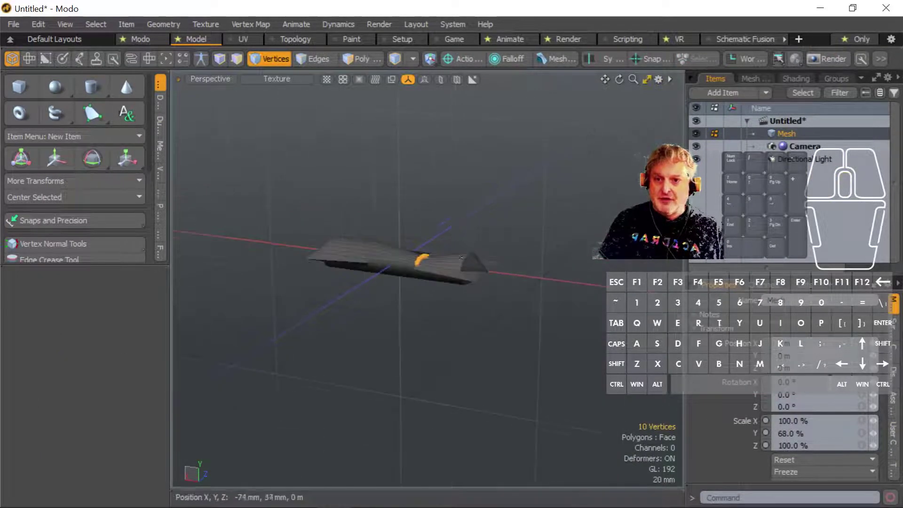
scroll(458, 249, "up", 3)
key("2")
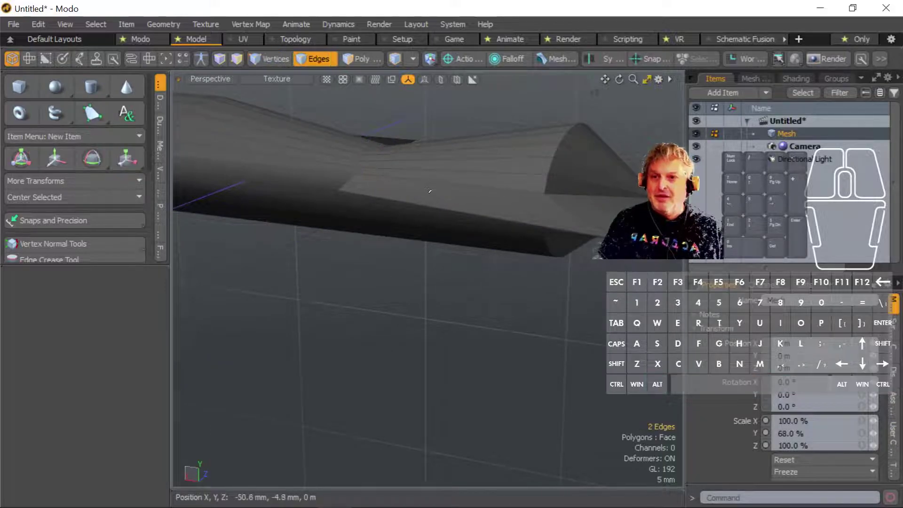
left_click(418, 274)
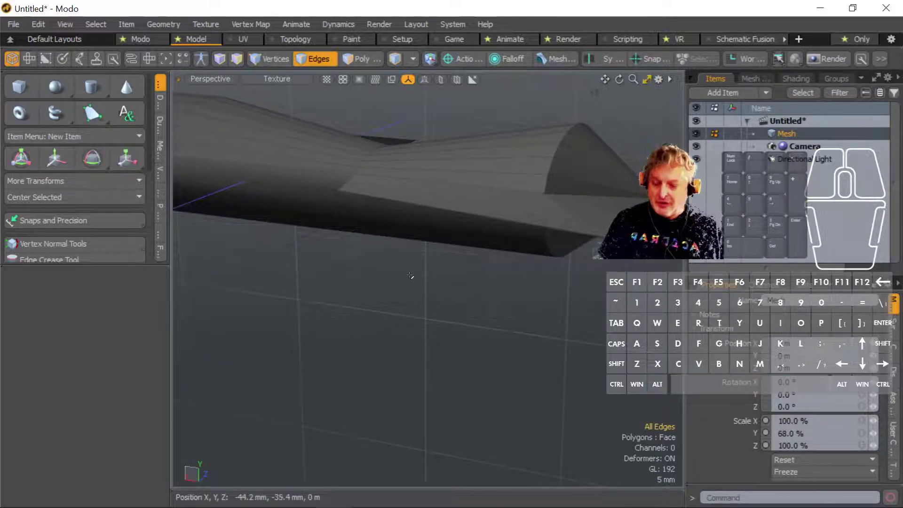
Switch to polygon mode and select the ten triangular polygons on the upper half of the cylinder's near end cap.
key("a")
left_click_drag(409, 369, 497, 390, "alt")
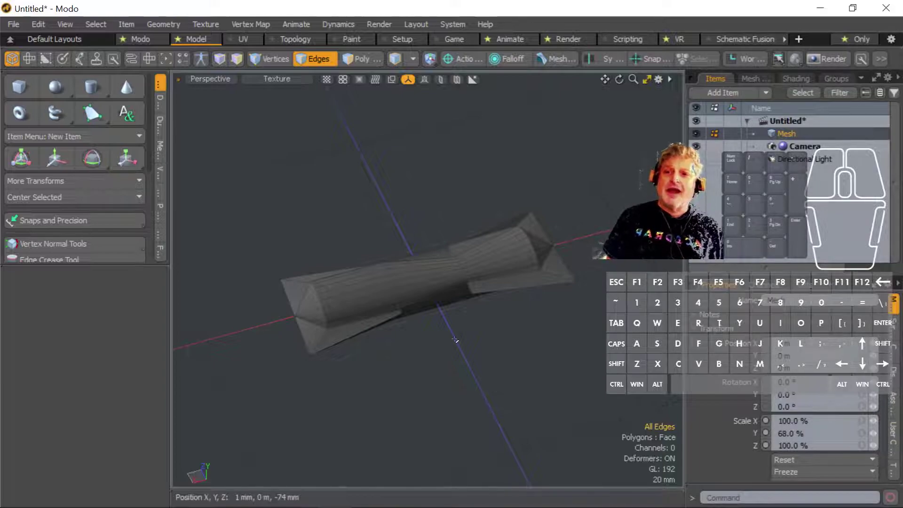
scroll(272, 329, "up", 2)
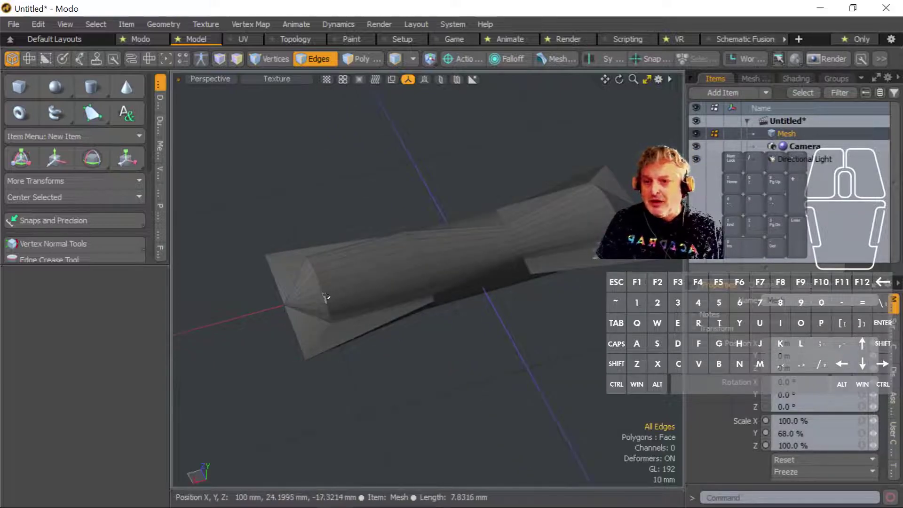
scroll(310, 295, "up", 1)
scroll(310, 295, "up", 1)
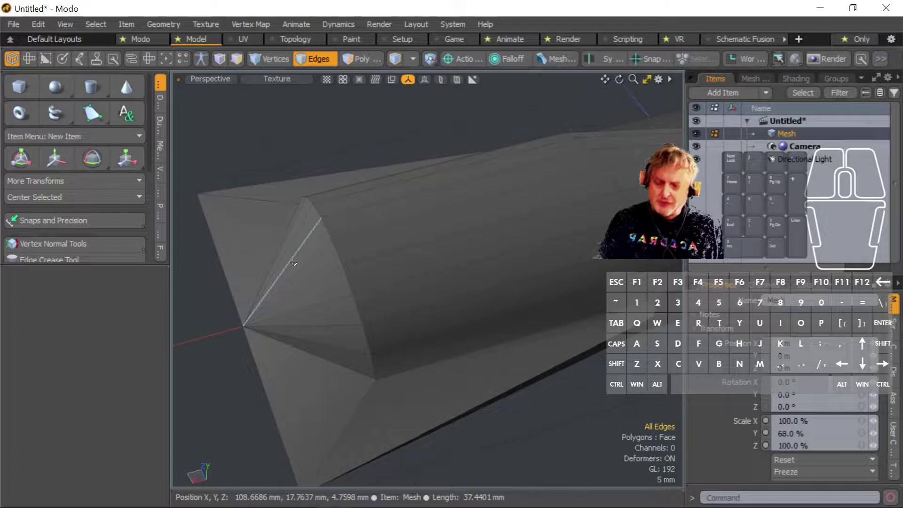
key("3")
left_click_drag(297, 264, 438, 303, "alt")
mouse_move(470, 377)
left_mouse_down()
mouse_move(263, 367)
mouse_move(333, 393)
left_mouse_up()
mouse_move(433, 373)
left_mouse_down("alt")
mouse_move(318, 361)
mouse_move(281, 324)
left_mouse_up("alt")
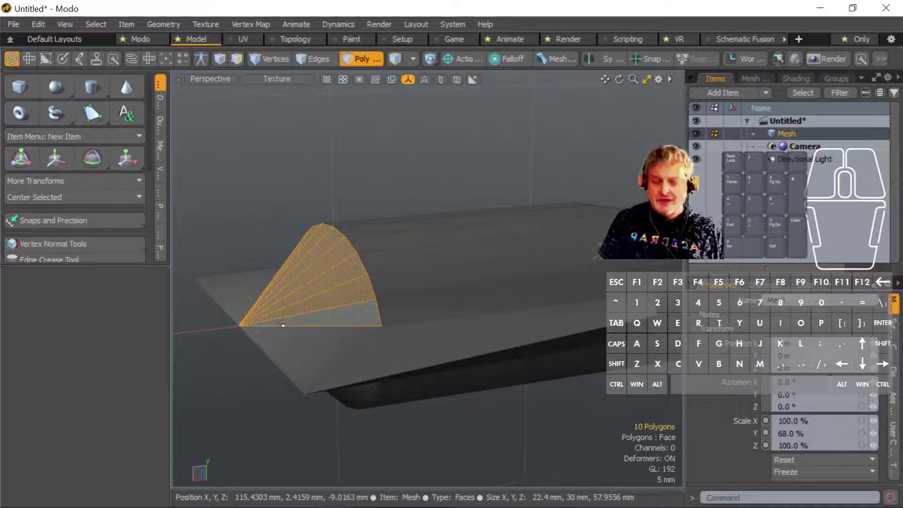
Flatten the selected cap polygons by scaling them to about 7% along Y.
key("y")
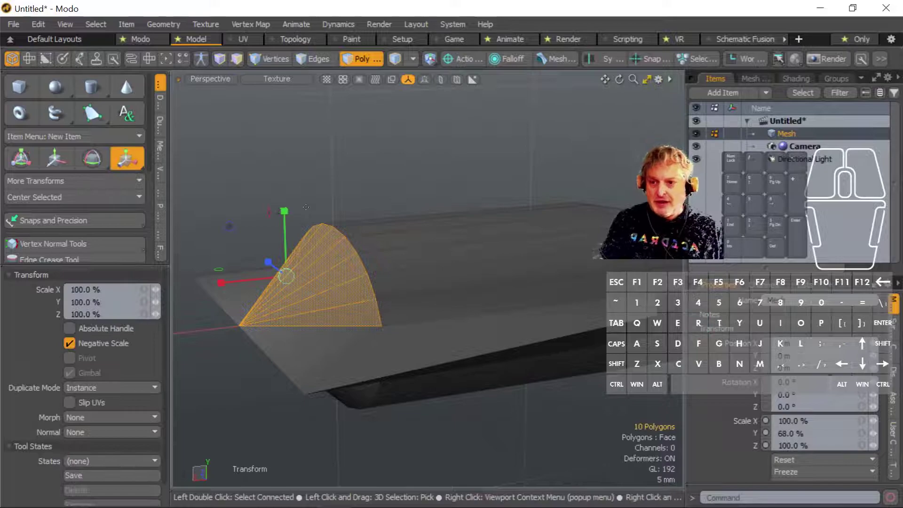
left_click_drag(286, 212, 286, 273)
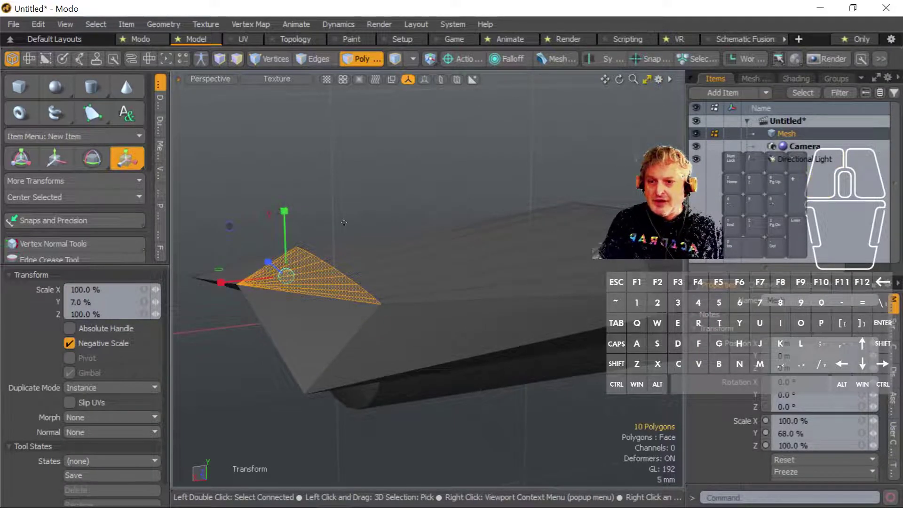
scroll(351, 228, "down", 2)
left_click_drag(350, 228, 398, 293)
key("super")
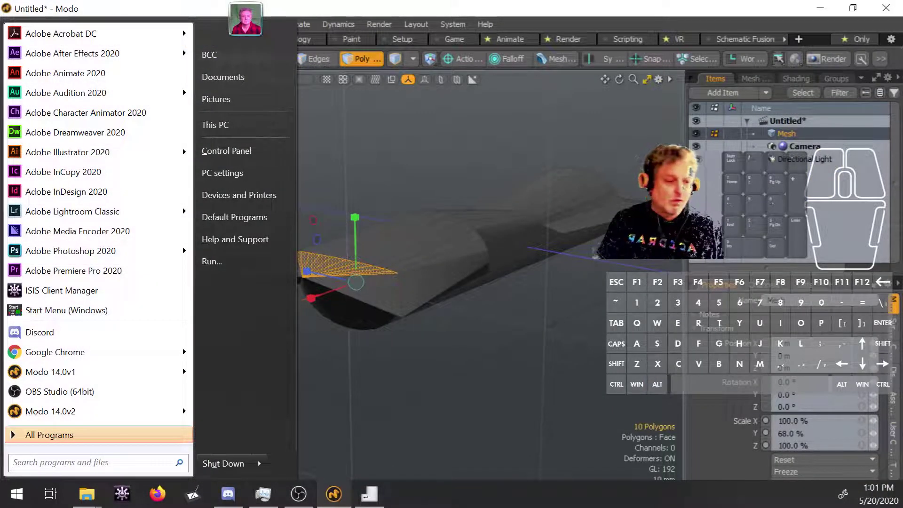
left_click(497, 257)
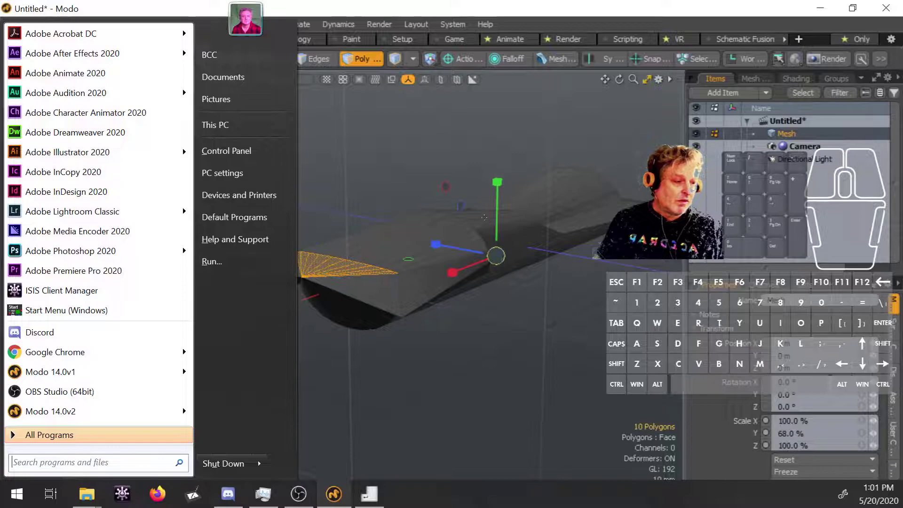
key("q")
left_click(382, 182)
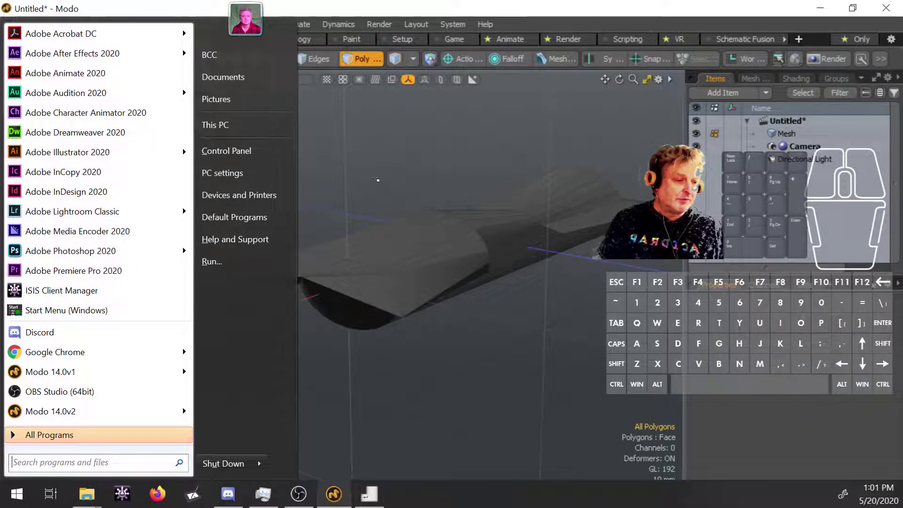
left_click(430, 503)
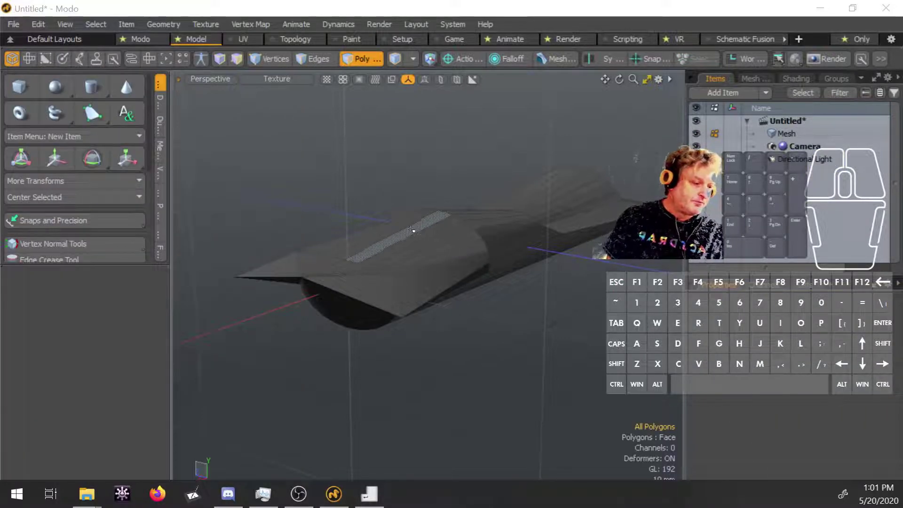
key("ctrl+z")
key("ctrl+z")
key("ctrl+z")
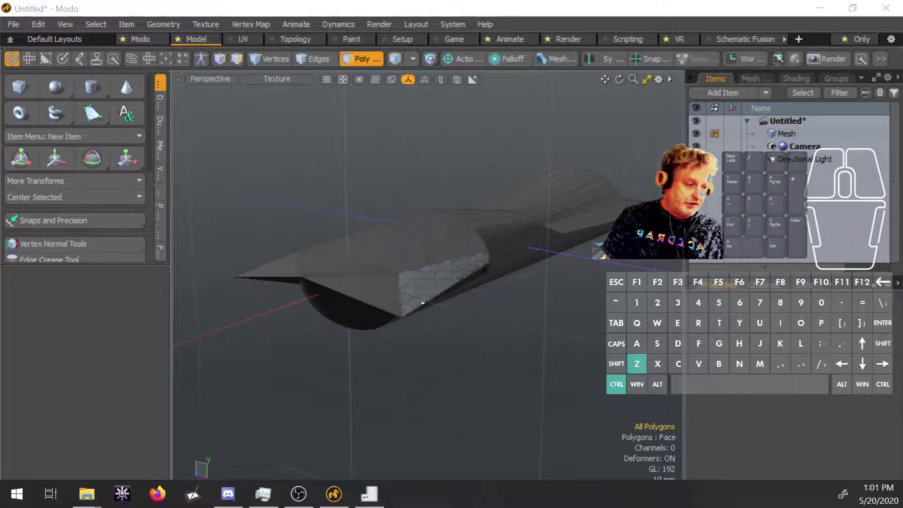
key("ctrl+z")
left_click(468, 312)
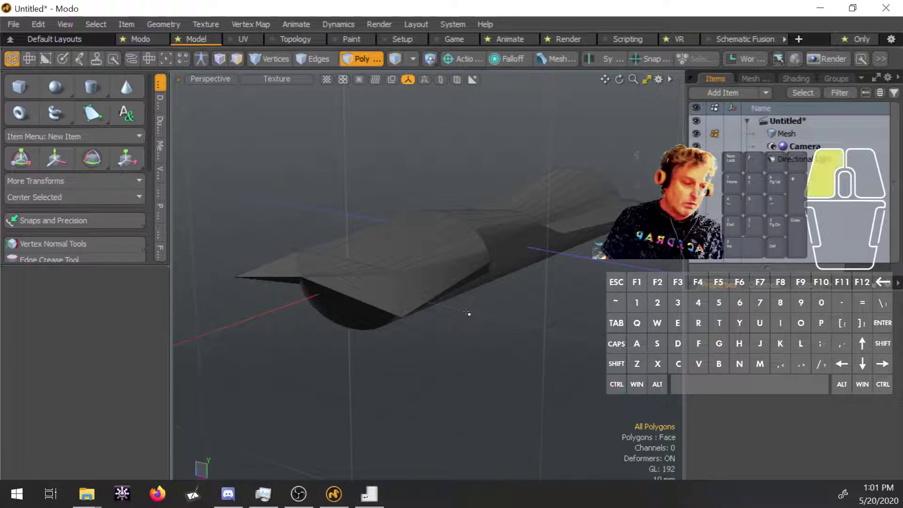
key("ctrl+z")
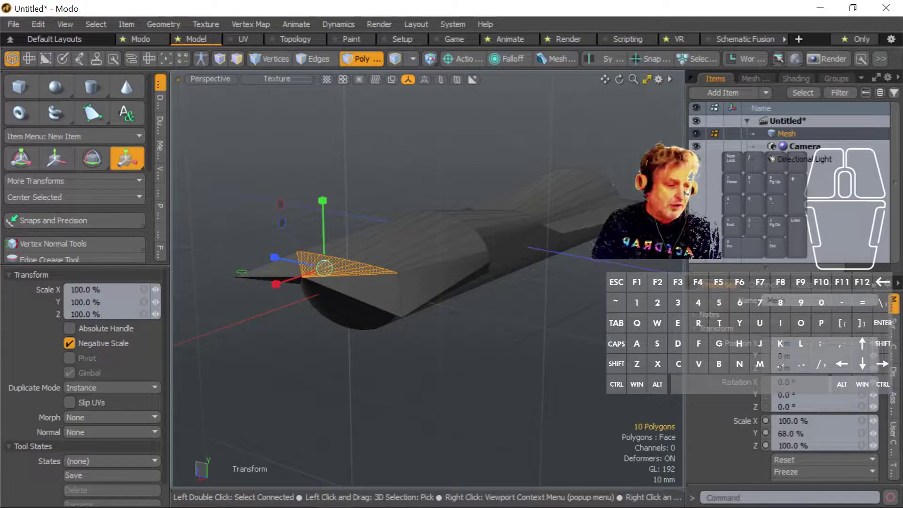
Scale the selected cap polygons to about 110% along Z, recentre the tool at the cap's corner, and scale to about 120.5% along Z.
mouse_move(275, 258)
left_mouse_down()
mouse_move(287, 259)
mouse_move(277, 258)
left_mouse_up()
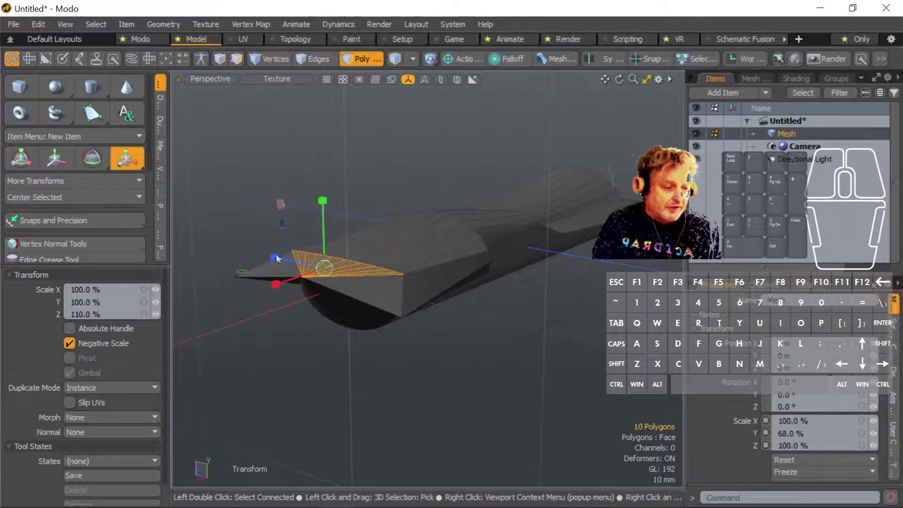
left_click(397, 276)
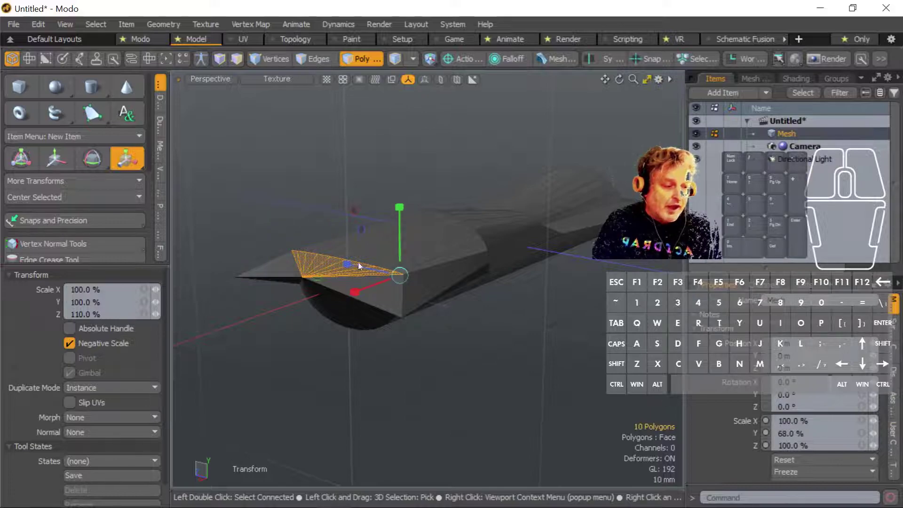
left_click_drag(347, 265, 332, 278)
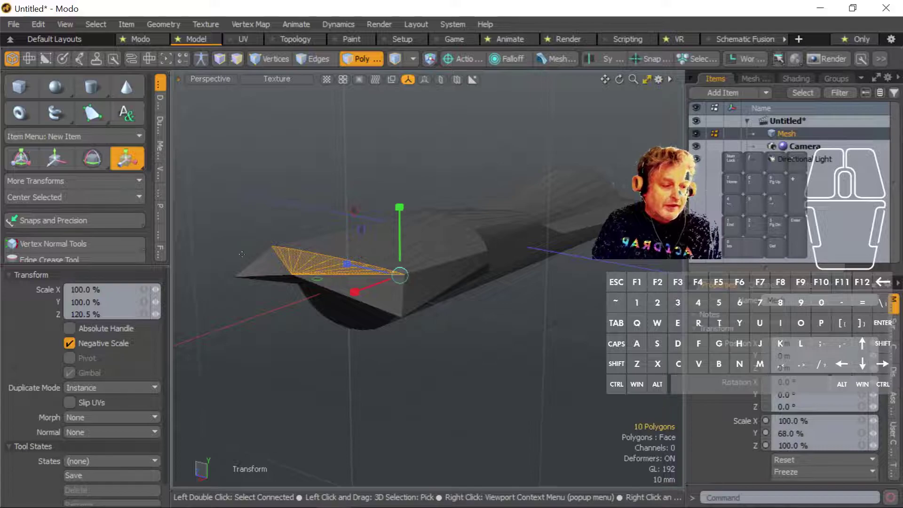
Scale the cap polygons to about 110% along X and, from a centre placed beside the mesh, to about 97.5% along Z.
left_click(290, 275)
left_click_drag(253, 266, 251, 262)
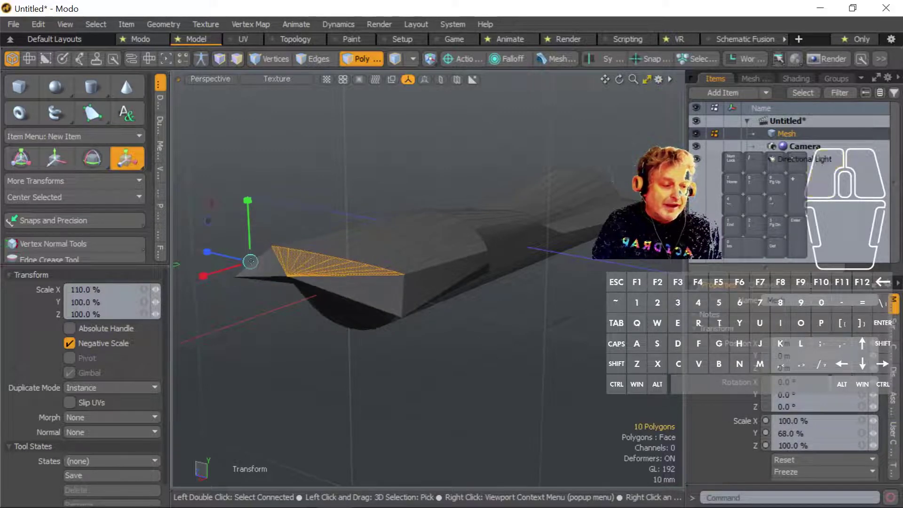
left_click(471, 345)
left_click_drag(450, 333, 415, 325)
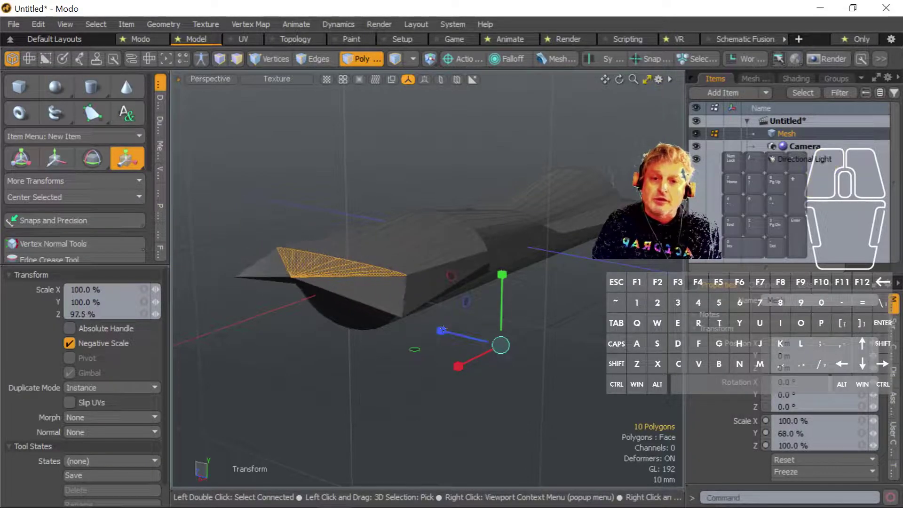
Recentre the scaling on the mesh's upper surface, widen the cap polygons to about 137% along Z, and drop the tool.
left_click_drag(404, 290, 338, 313, "alt")
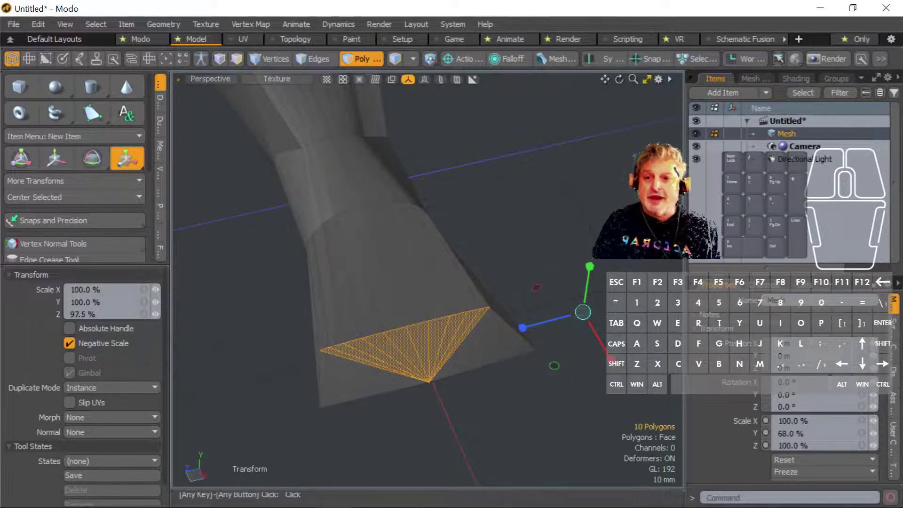
left_click(391, 286)
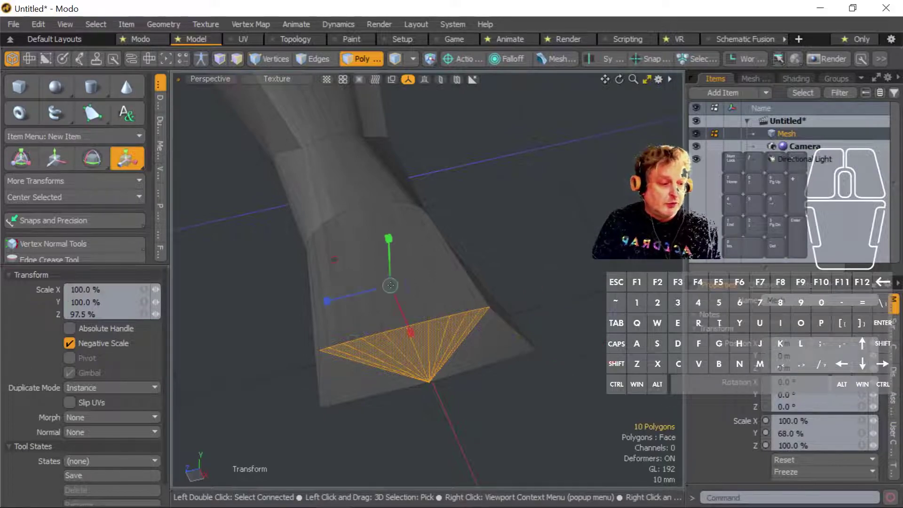
left_click_drag(325, 301, 513, 272)
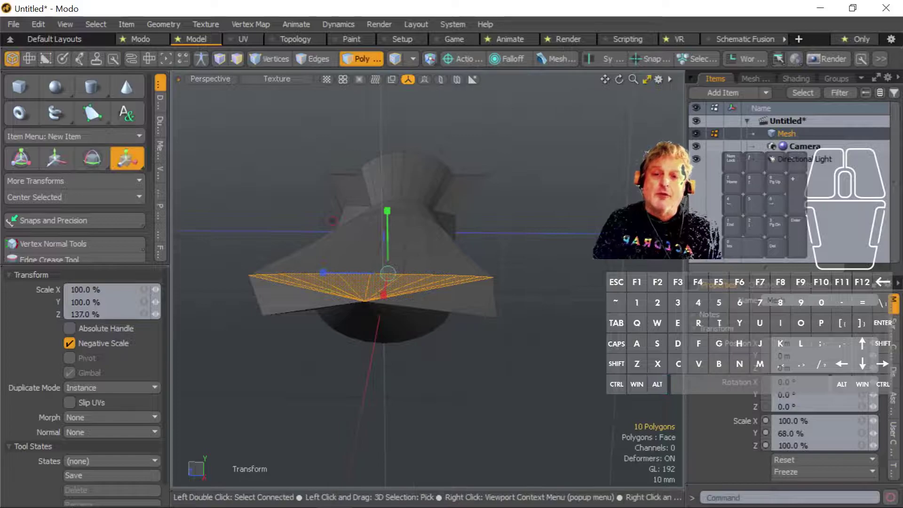
key("space")
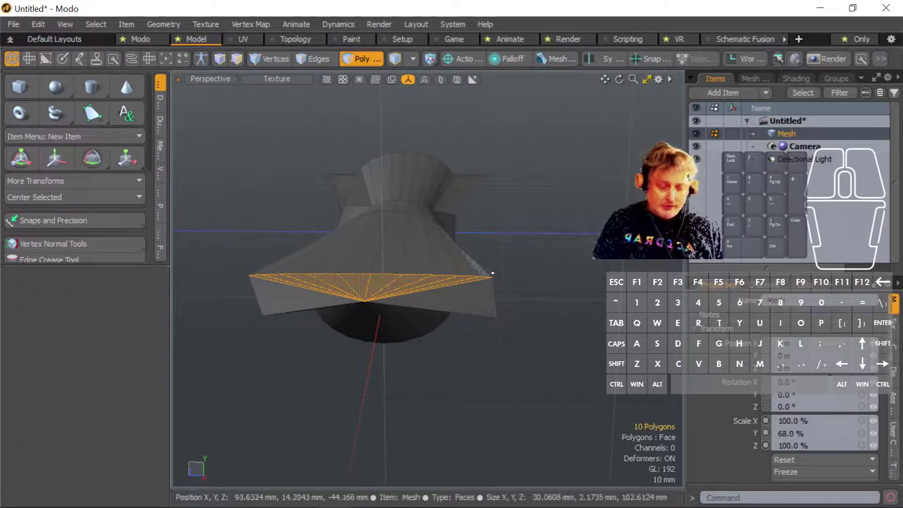
Select five lengthwise edges above the flattened cap in edge mode, and cycle through the stored vertex, edge and polygon selections.
key("2")
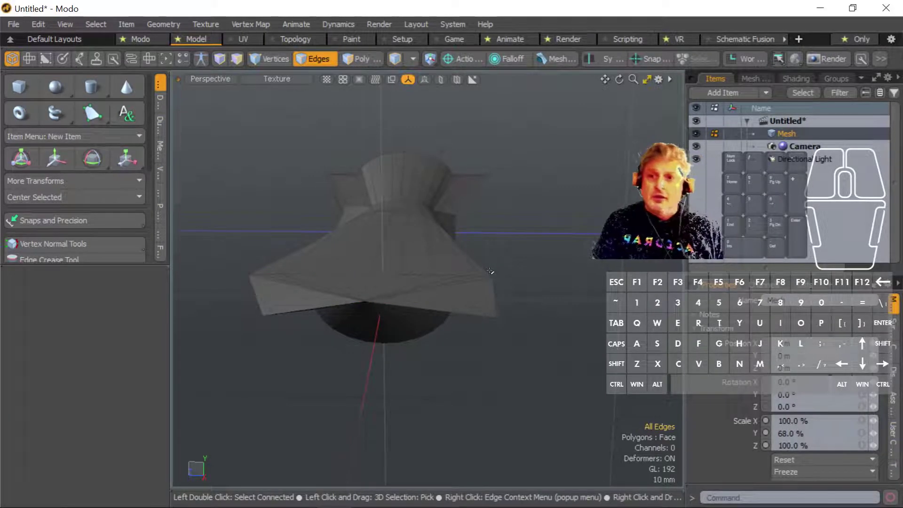
left_click_drag(336, 245, 428, 256)
key("1")
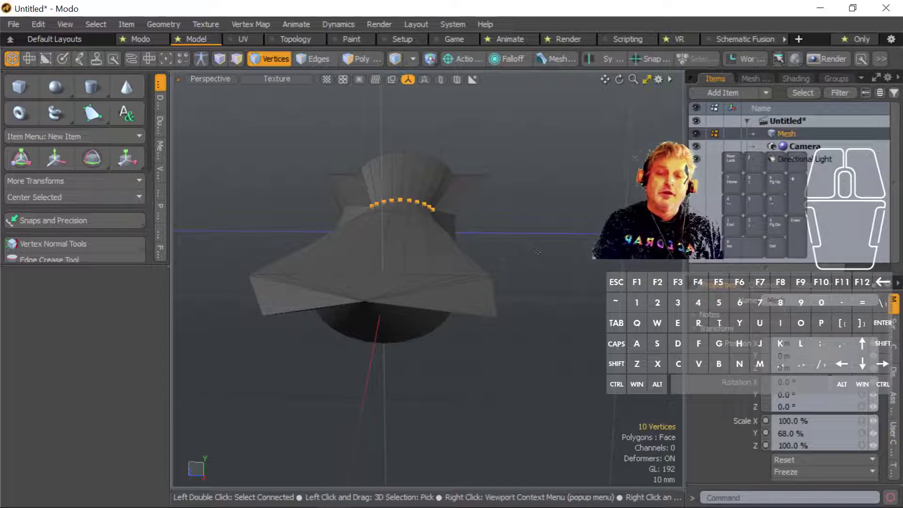
key("2")
key("3")
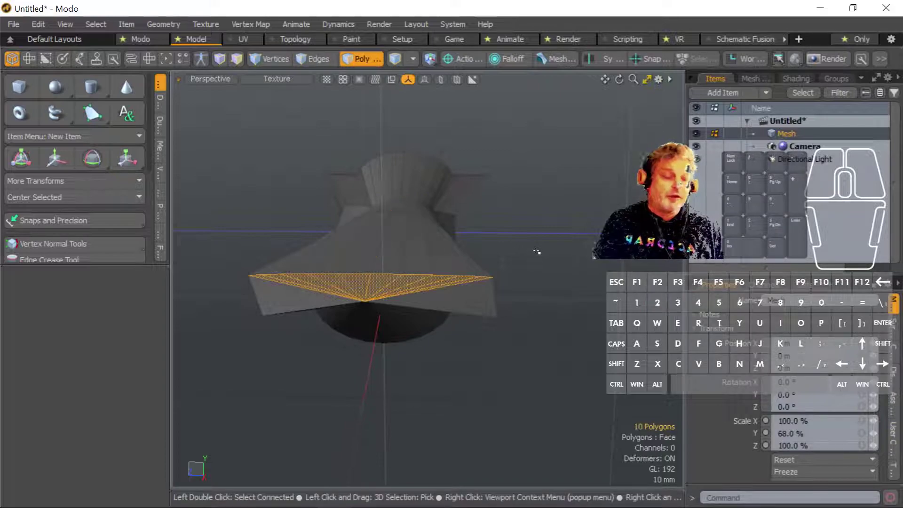
key("1")
key("2")
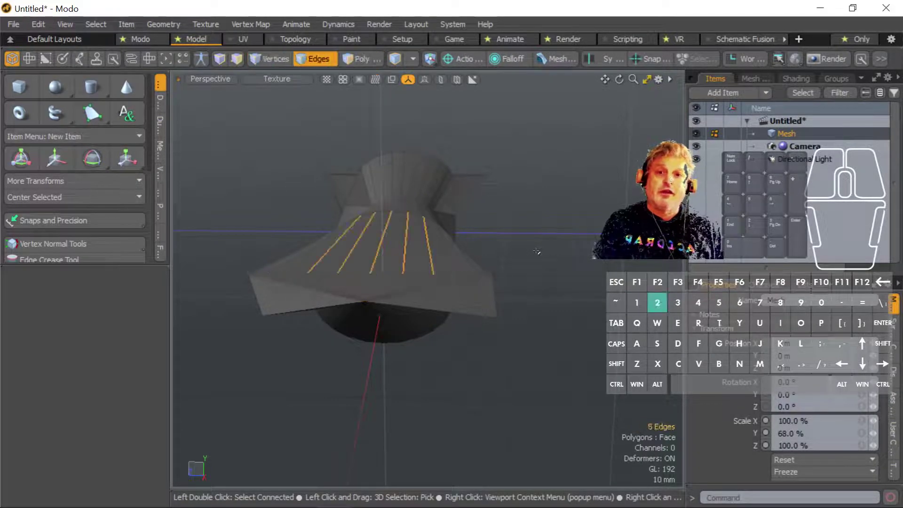
key("1")
key("3")
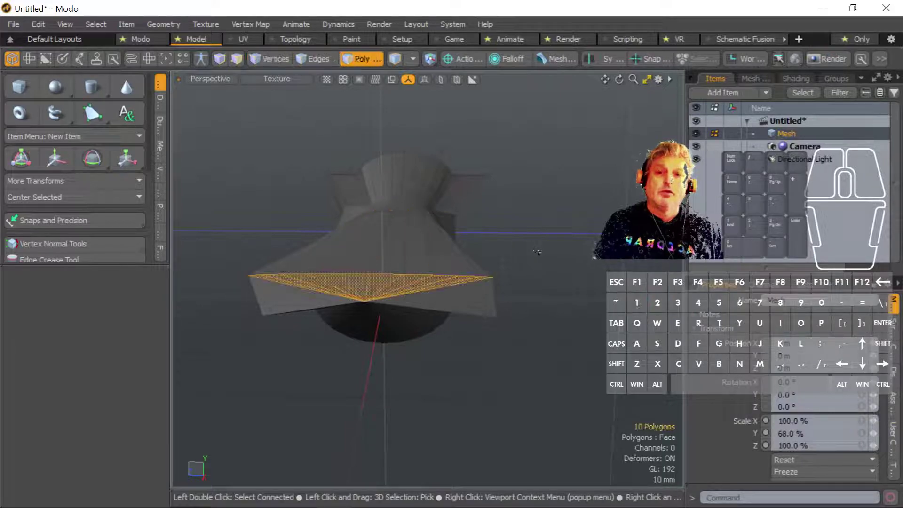
key("2")
key("3")
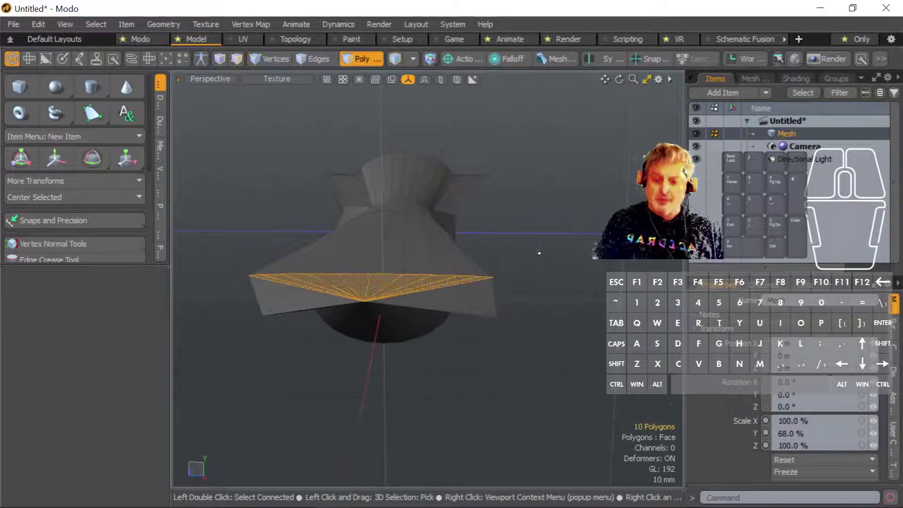
Switch to item mode and scale the whole mesh to about 106% along X and 76% along Y.
key("5")
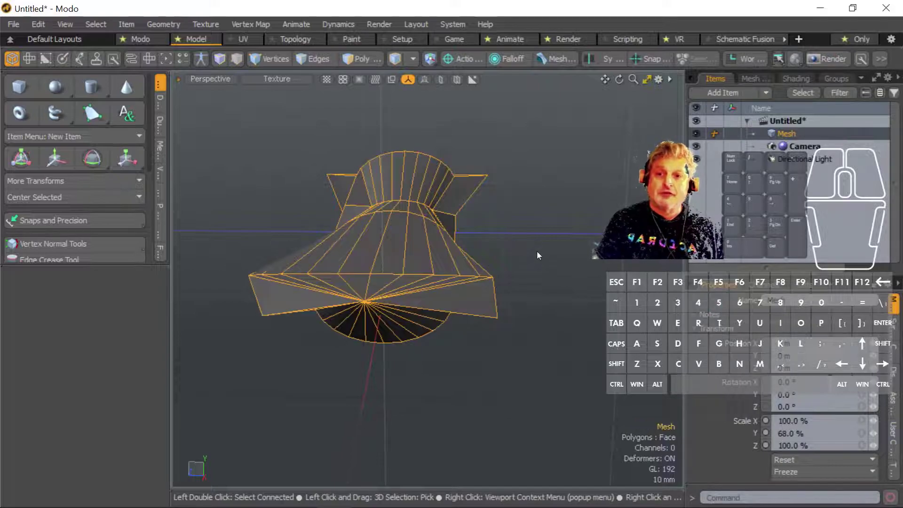
left_click_drag(526, 264, 311, 304, "alt")
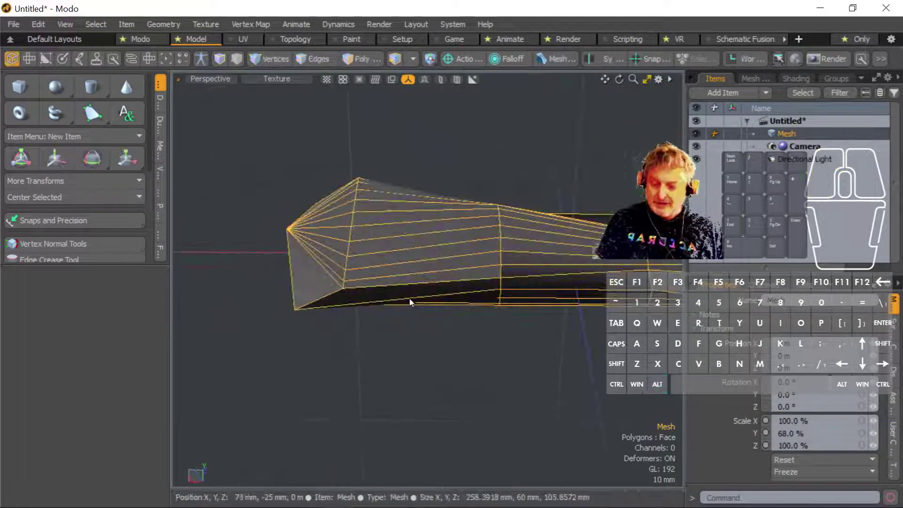
key("a")
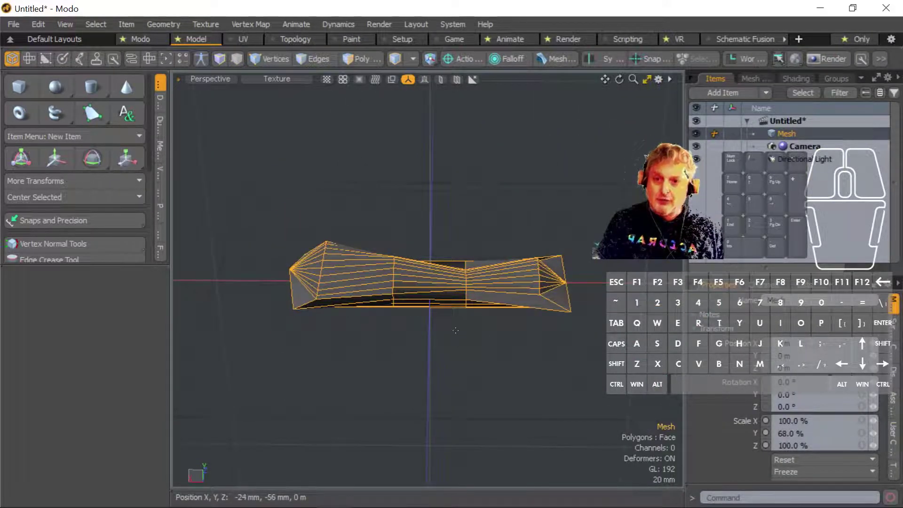
key("y")
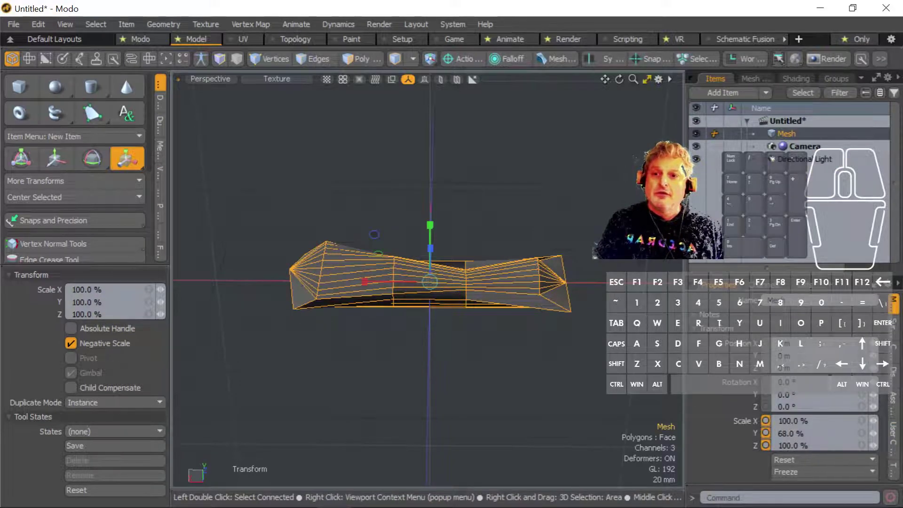
left_click_drag(366, 282, 361, 281)
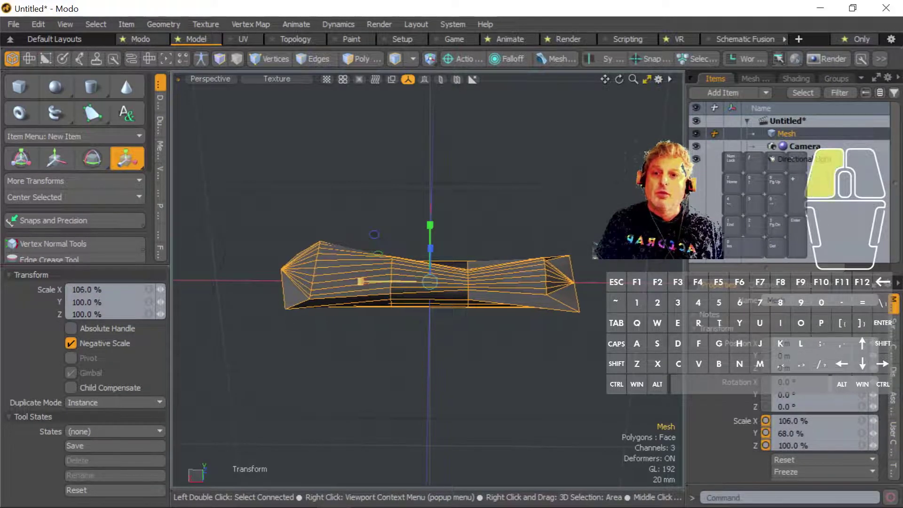
mouse_move(430, 226)
left_mouse_down()
mouse_move(430, 215)
mouse_move(430, 240)
left_mouse_up()
left_click_drag(464, 348, 498, 325, "alt")
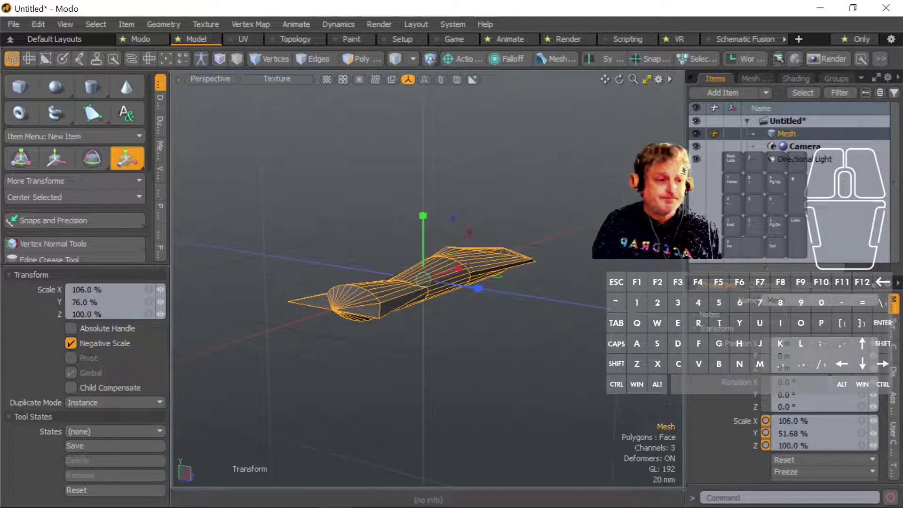
mouse_move(894, 499)
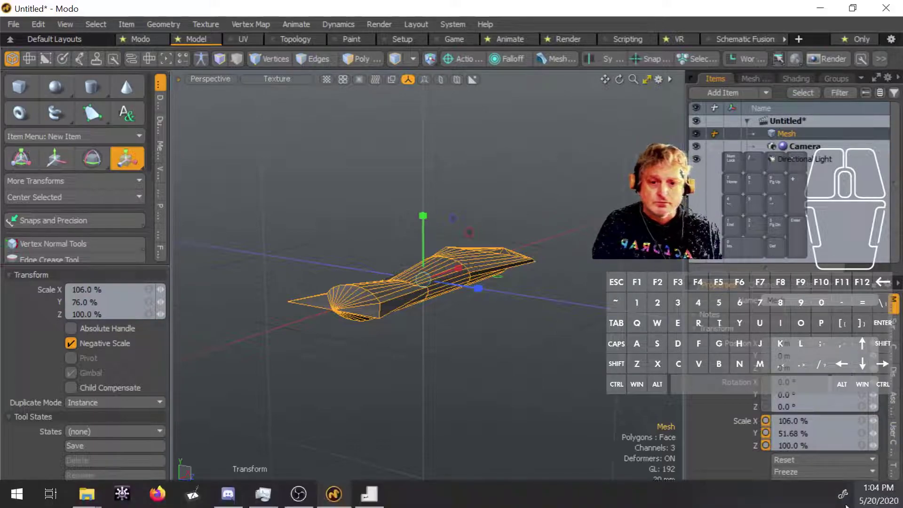